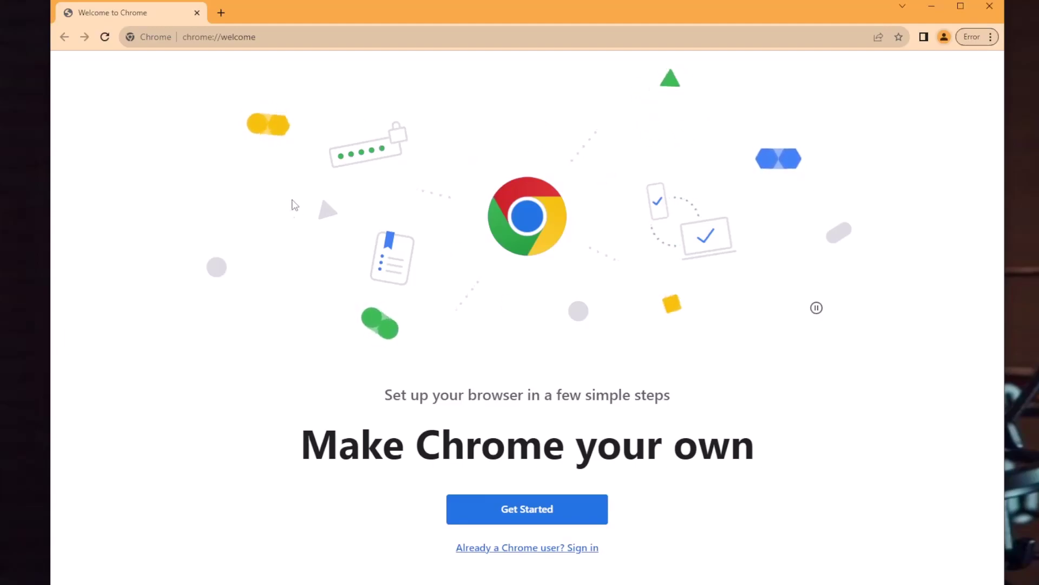
Open the website learners.cloud and look over the videos listed on its home page
click(303, 38)
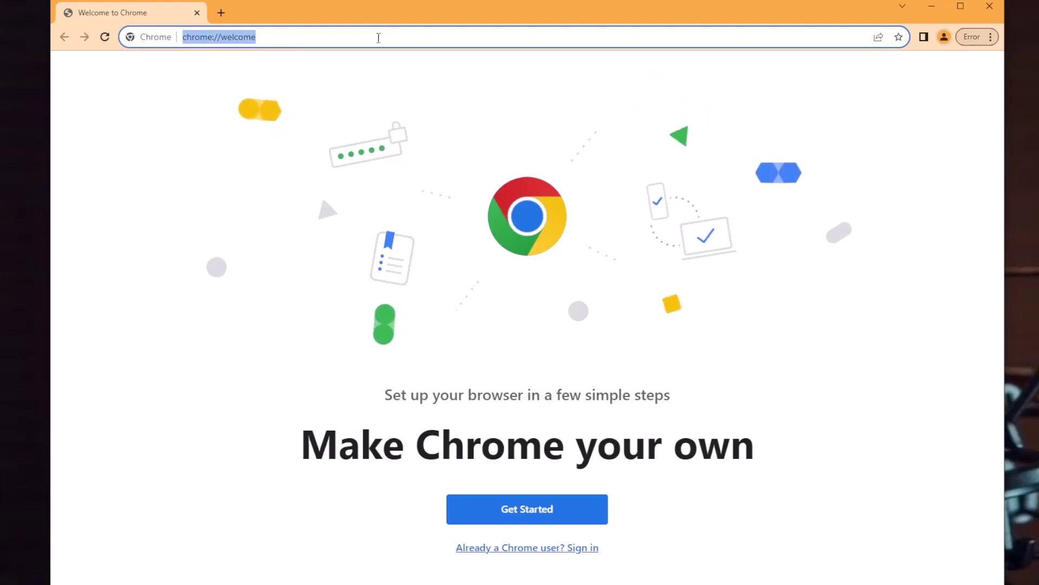
text(learners.cl)
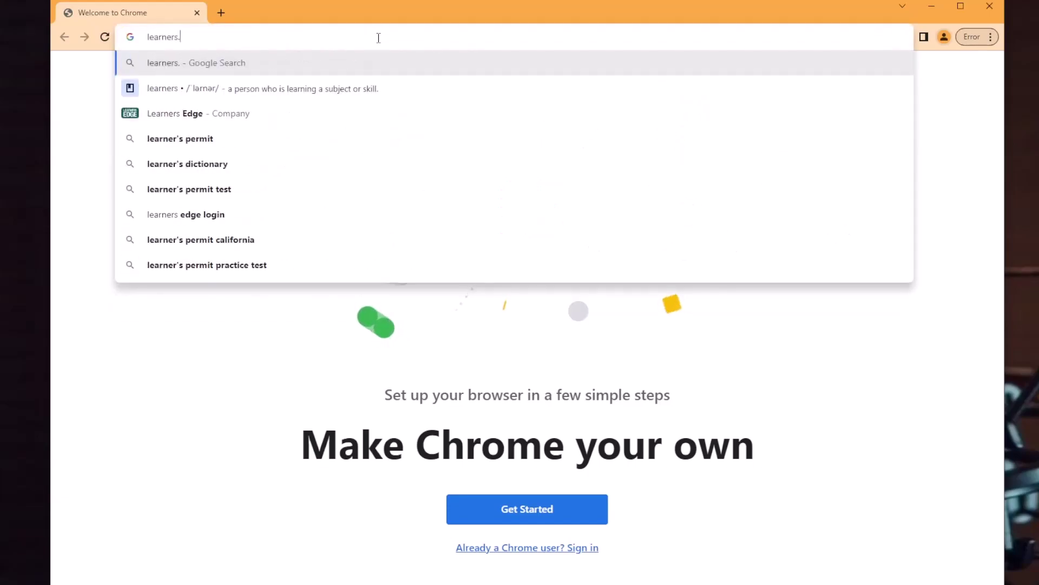
text(oud)
key(Return)
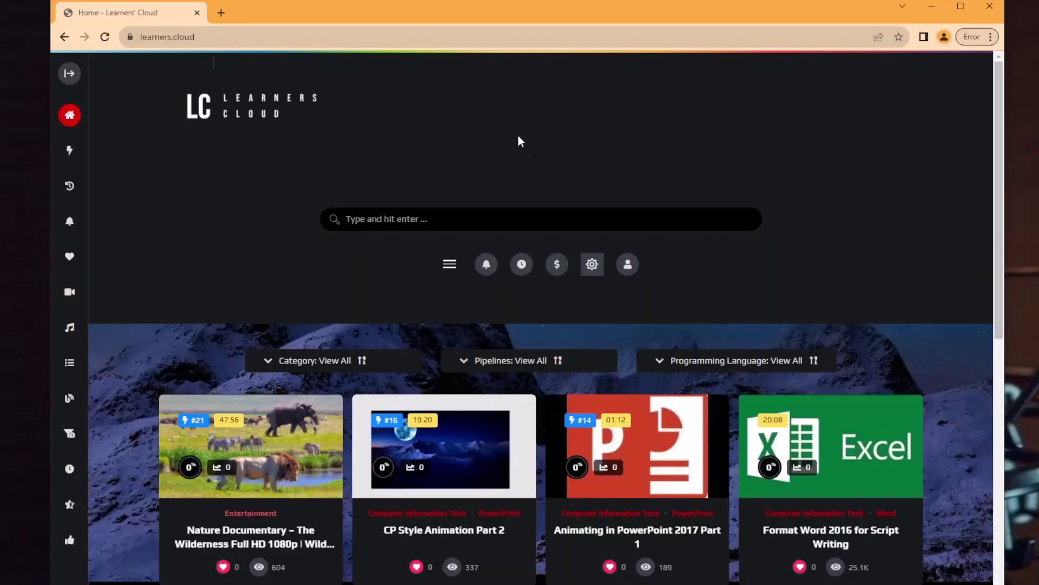
scroll(515, 132, down, 5)
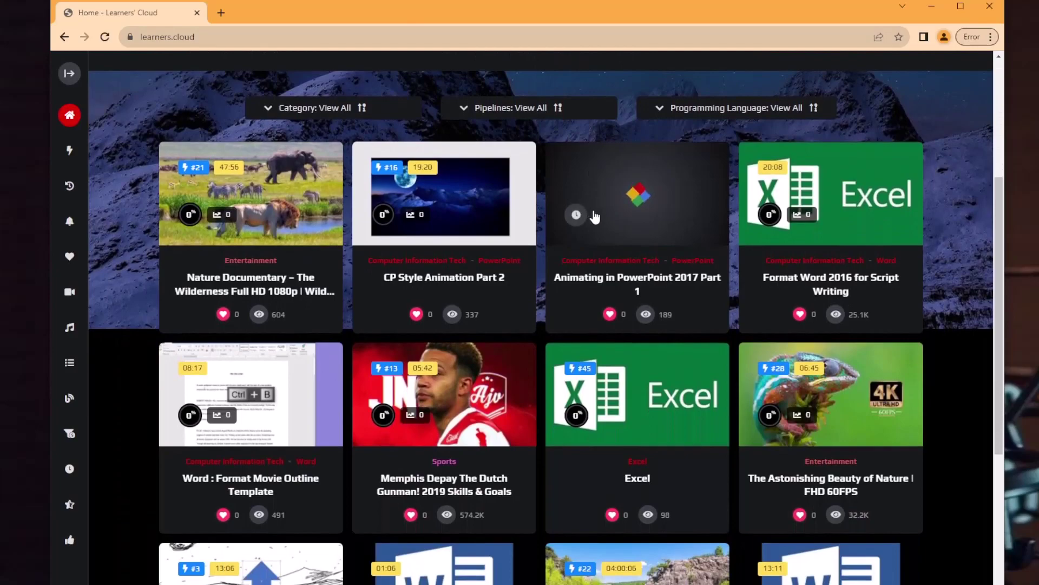
scroll(816, 311, up, 2)
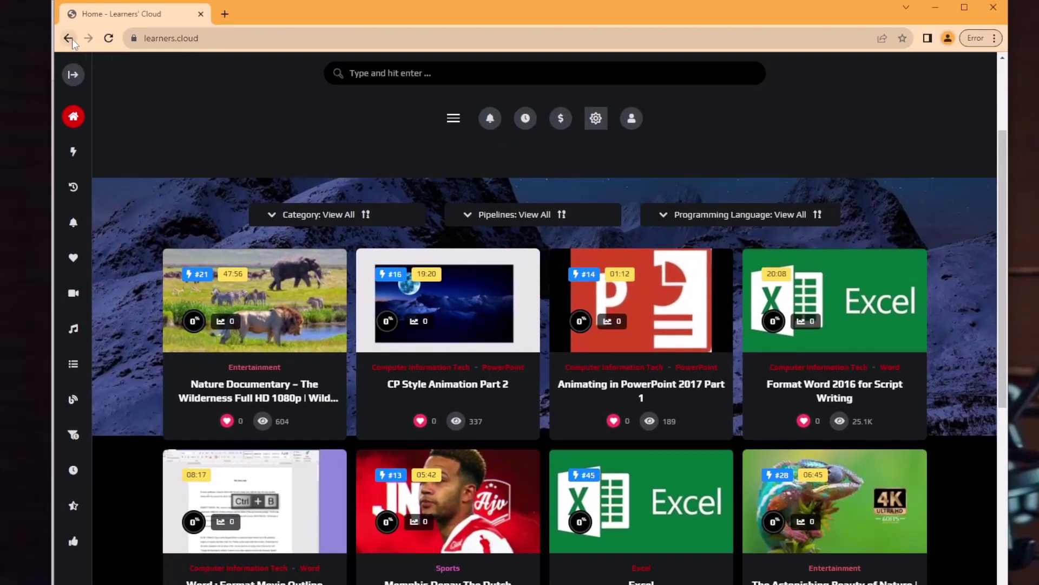
Go back to the Chrome welcome page and forward again to the learners.cloud home page, twice in a row
click(69, 39)
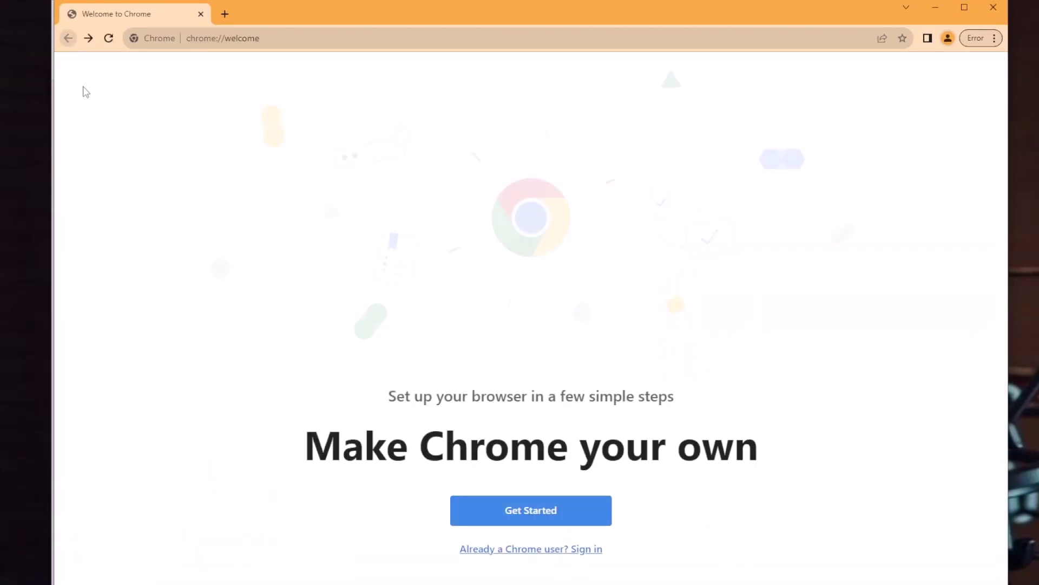
click(89, 39)
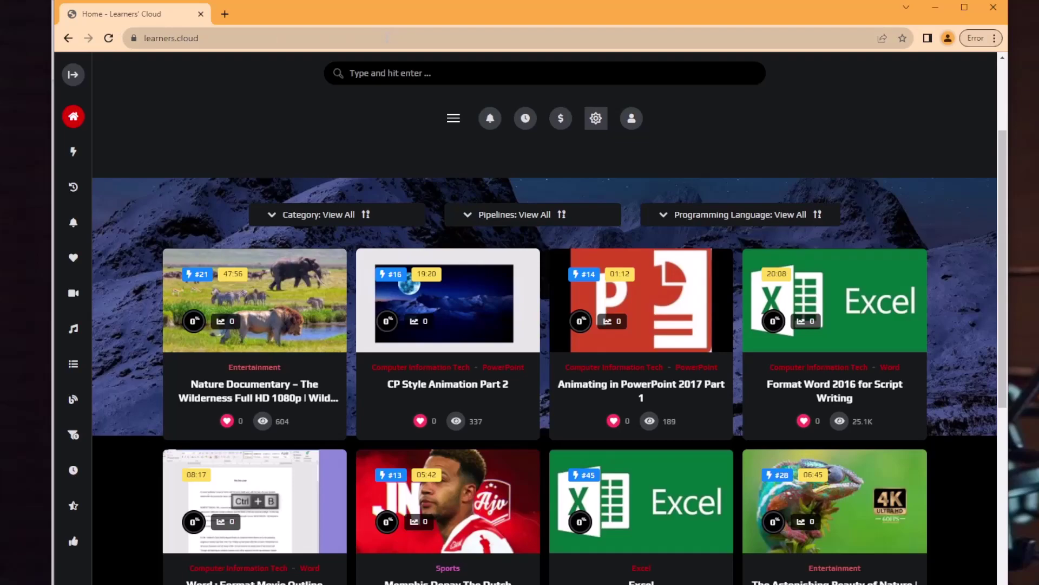
key(alt+Left)
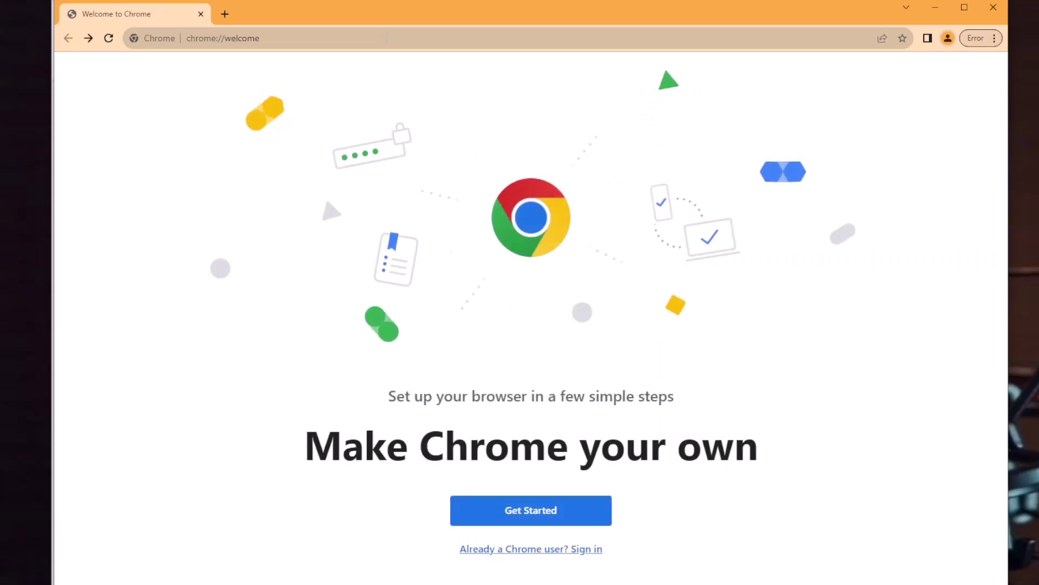
key(alt+Right)
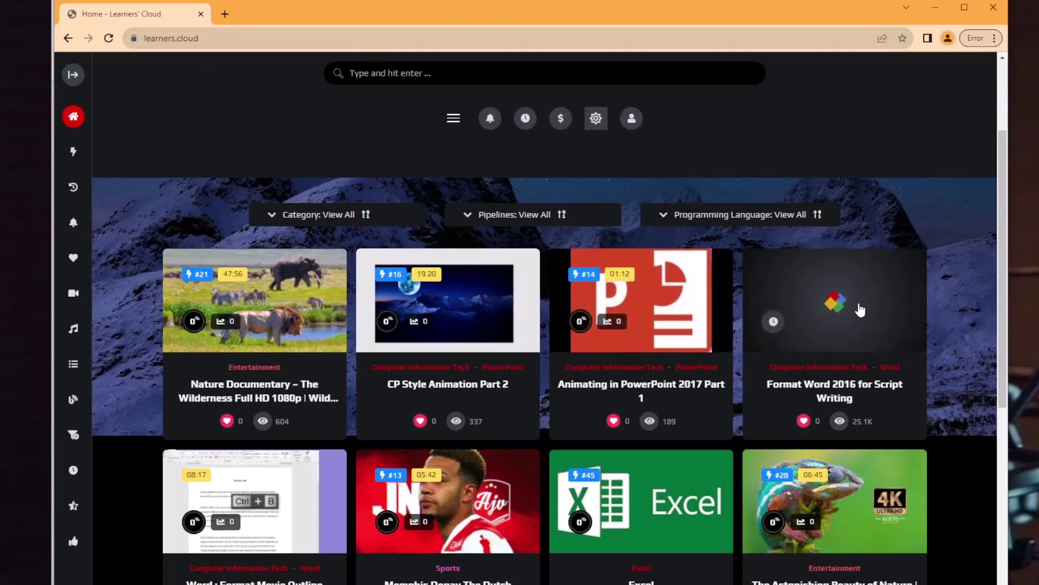
Open the "Format Word 2016 for Script Writing" video page, go back to the site's home page, and return to the video page
click(833, 358)
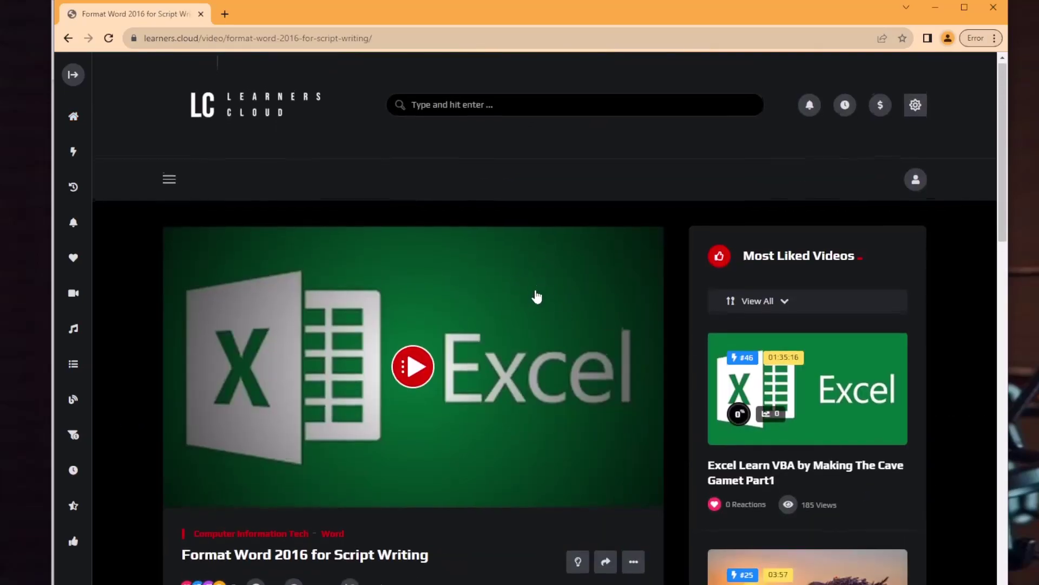
scroll(417, 314, down, 1)
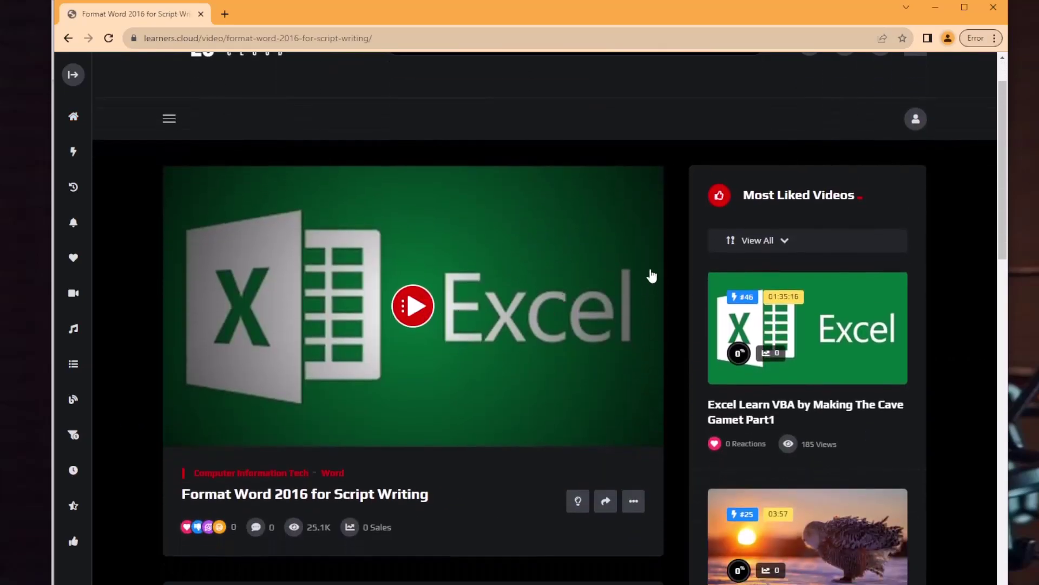
key(alt+Left)
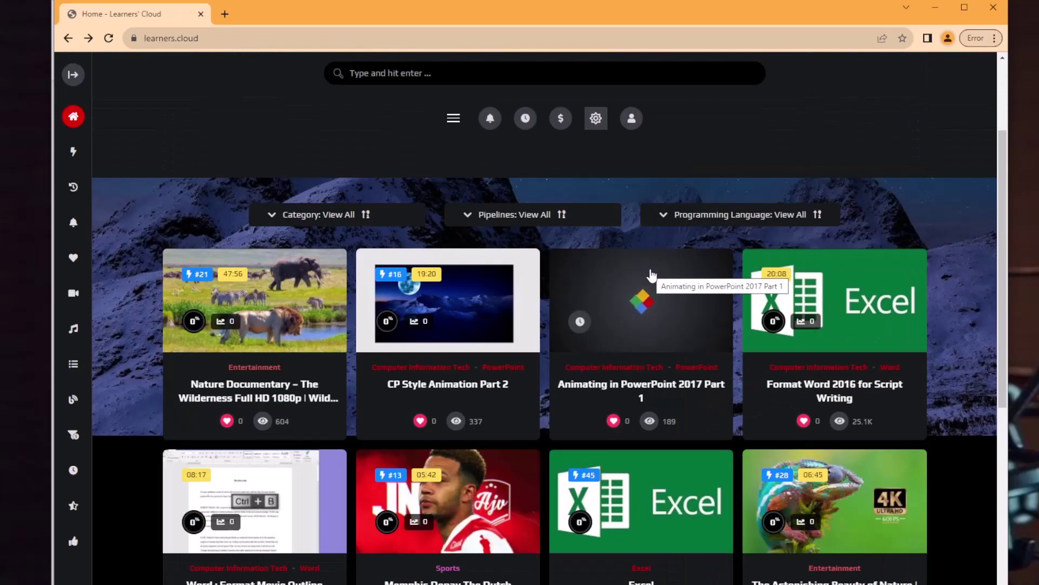
key(alt+Right)
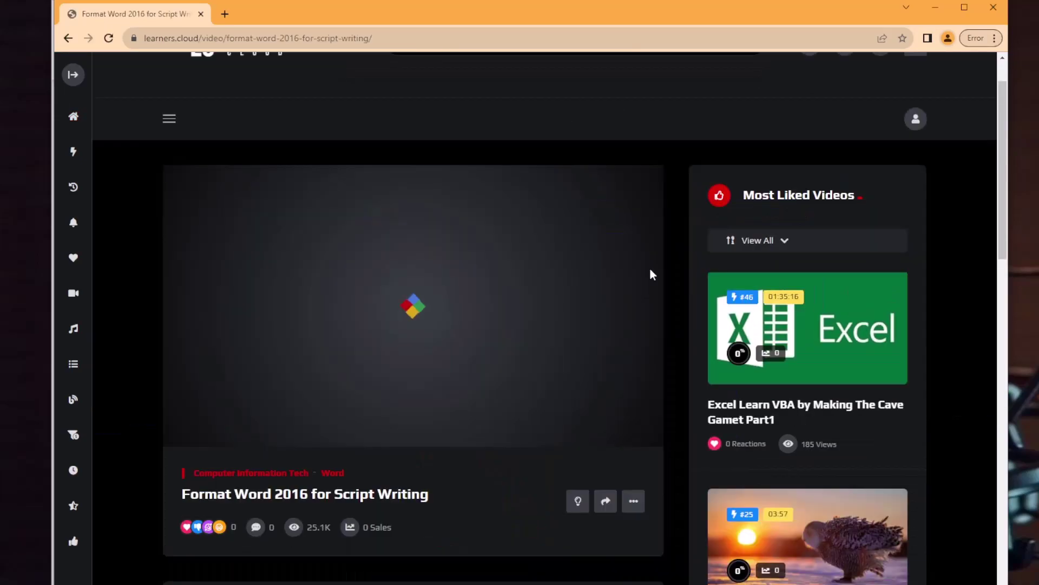
Go back through the history to the Chrome welcome page, revisit the script writing video page, and return to the welcome page
key(alt+Left)
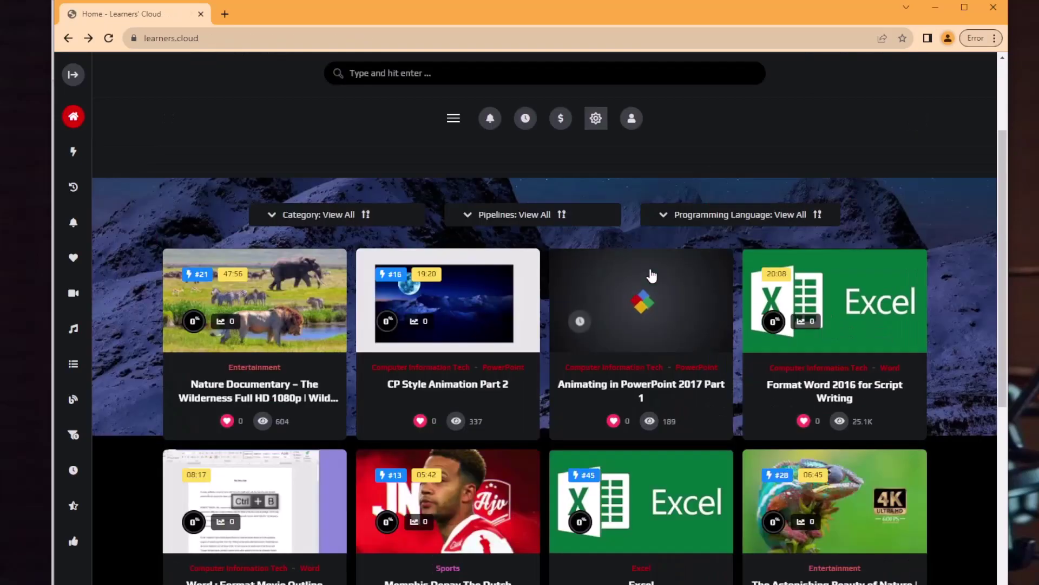
key(alt+Left)
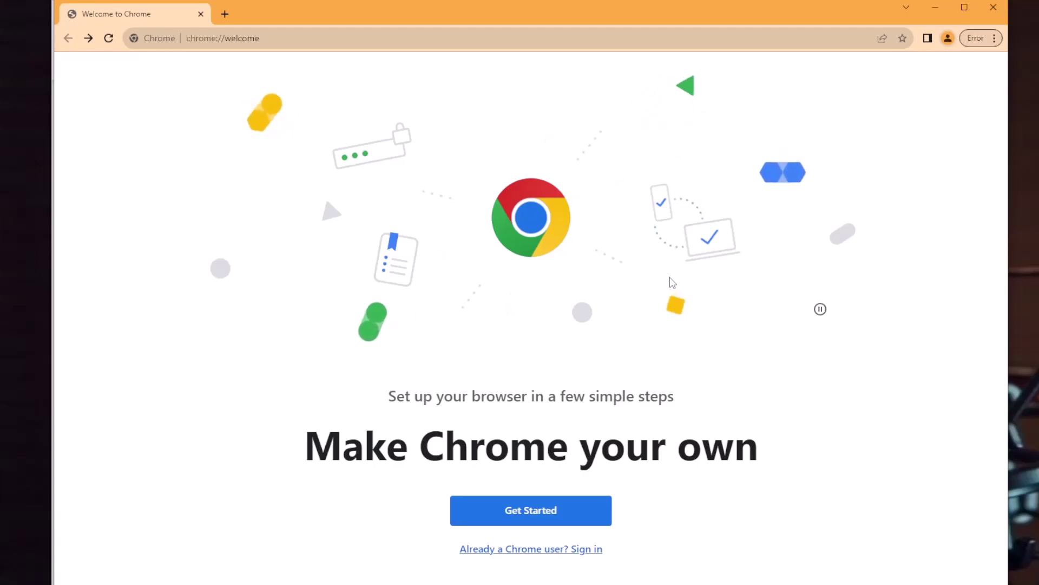
click(67, 38)
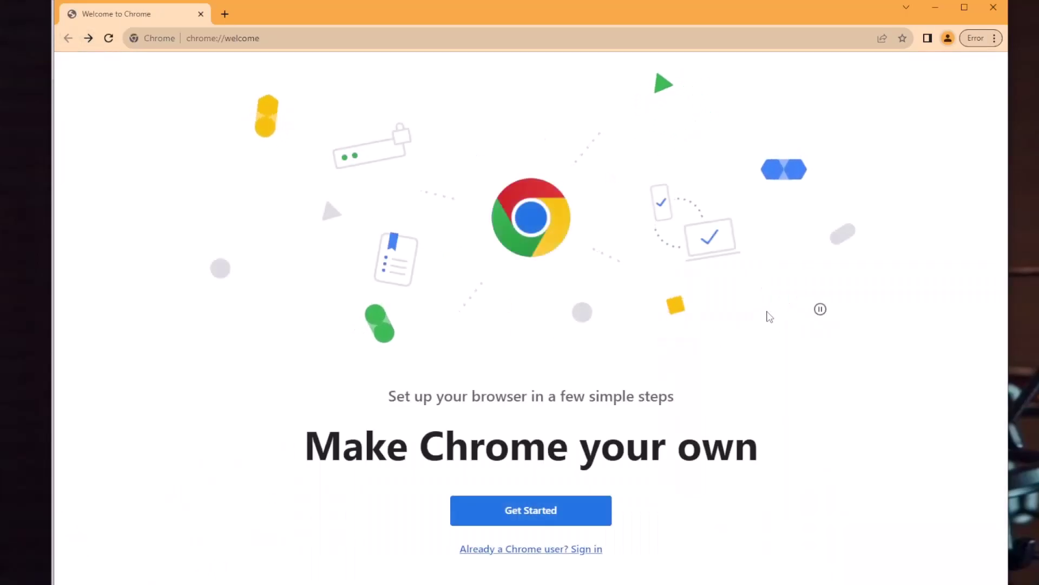
key(alt+Right)
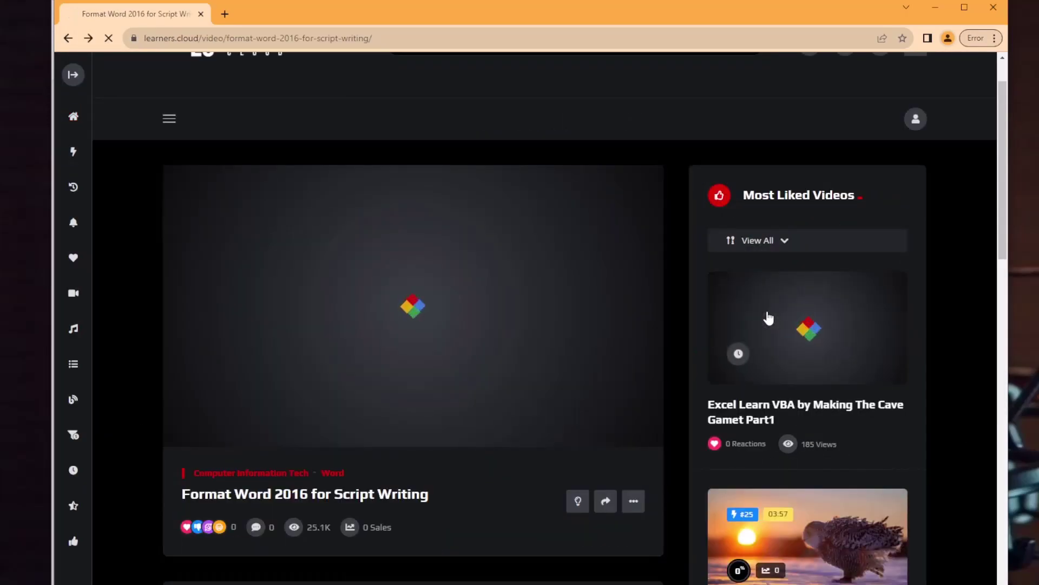
key(alt+Left)
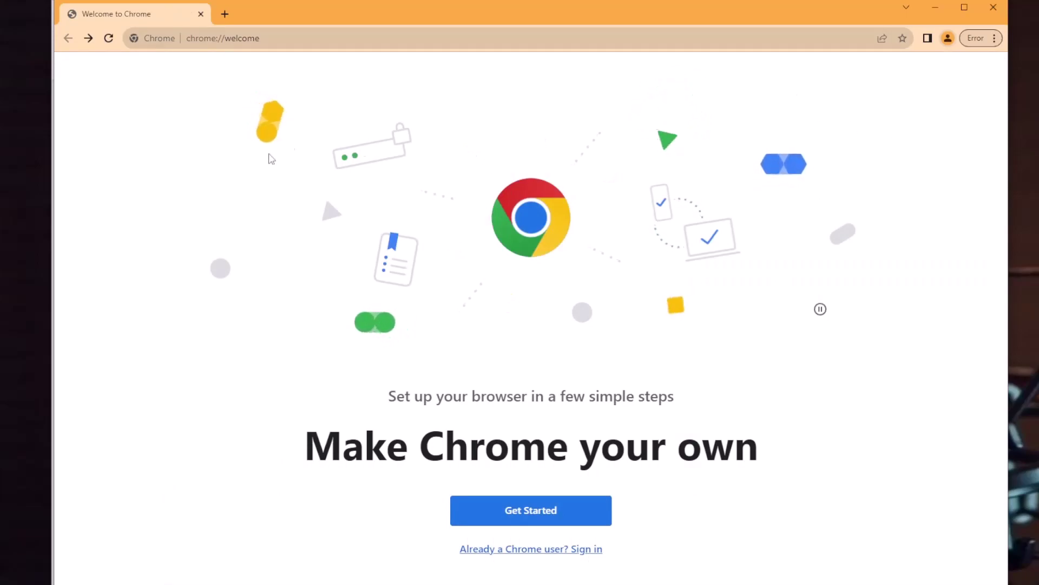
Open a new blank tab beside the Chrome welcome page and close it again, twice in a row
click(224, 15)
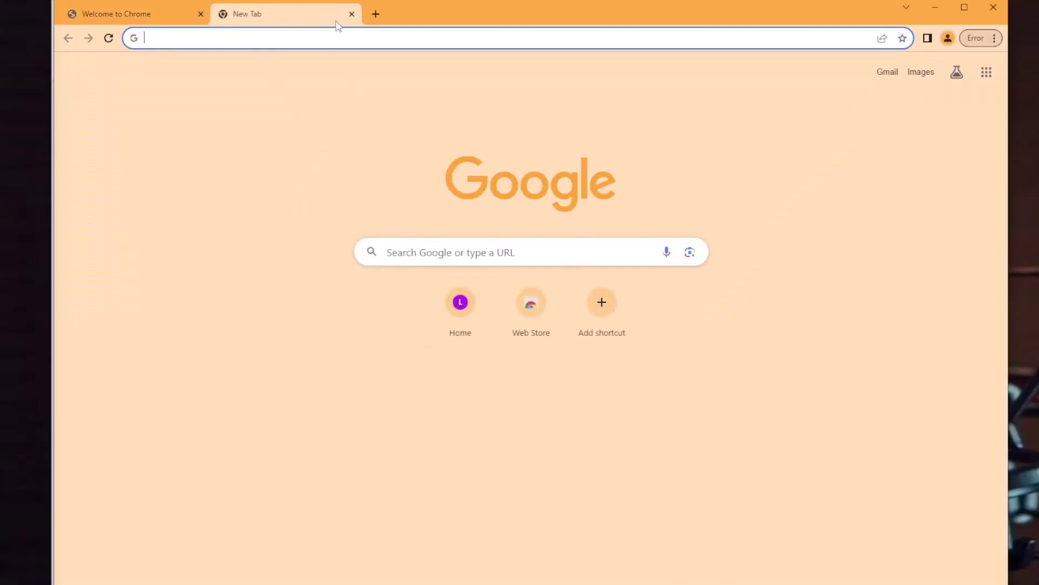
click(351, 14)
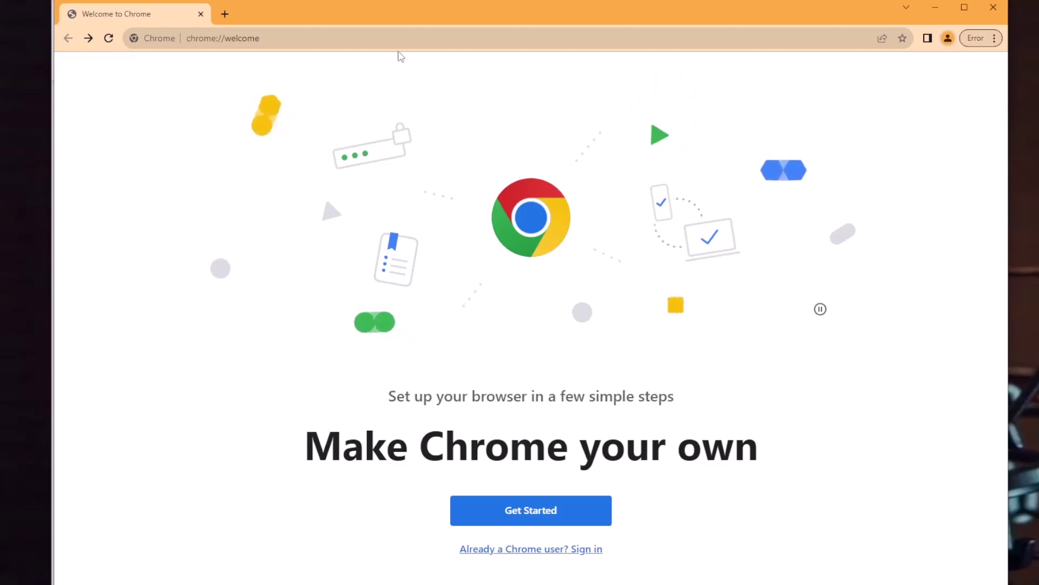
click(225, 14)
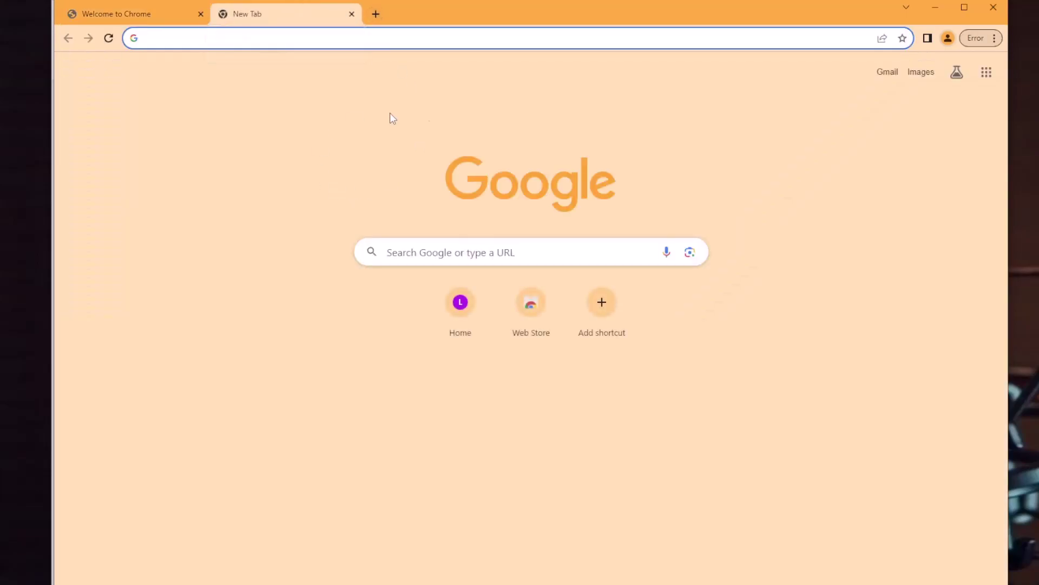
click(352, 15)
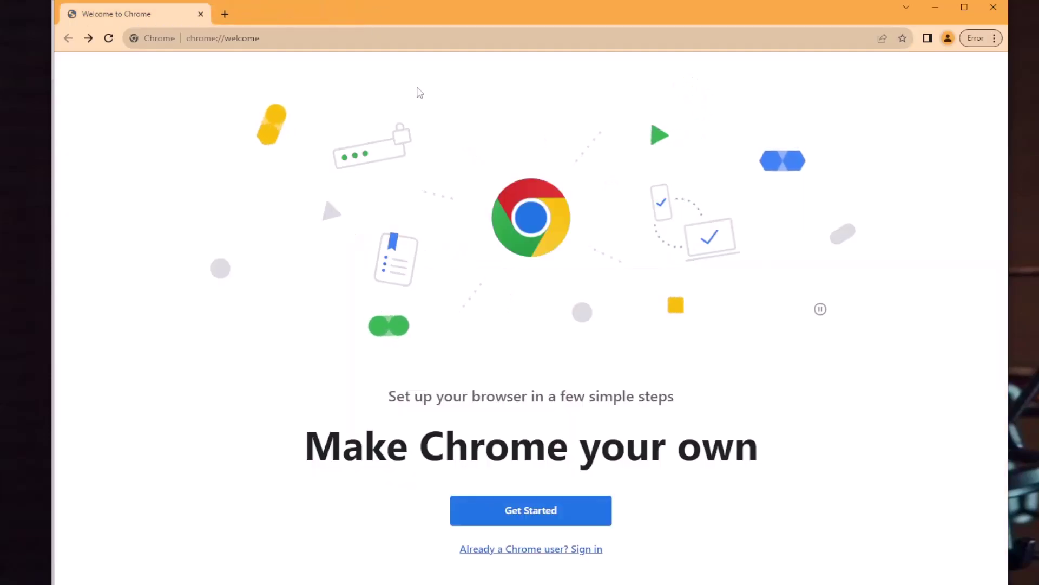
Go forward to the script writing video page and load the browser's home page in the same tab
key(alt+Right)
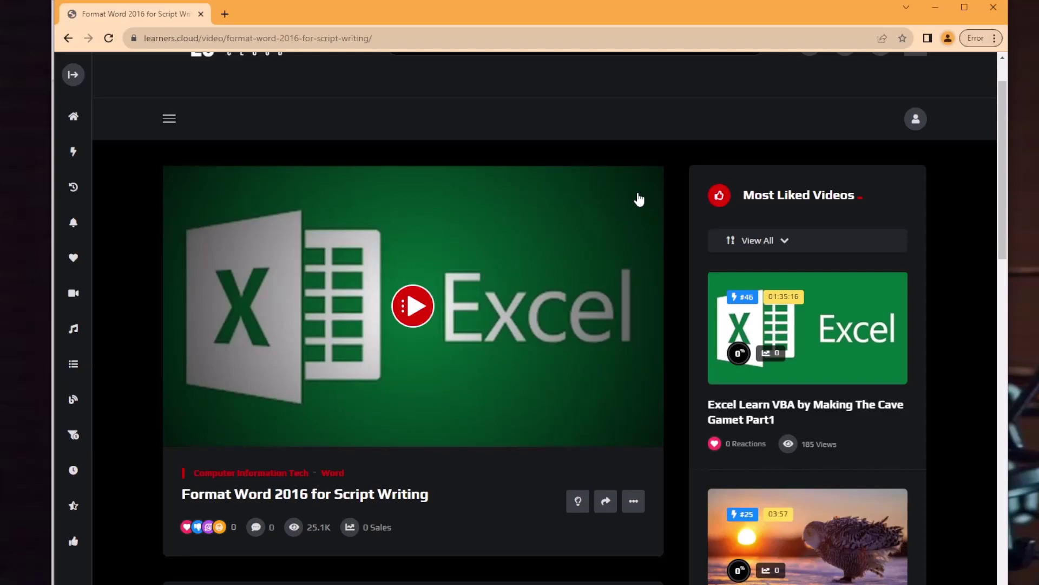
key(alt+Home)
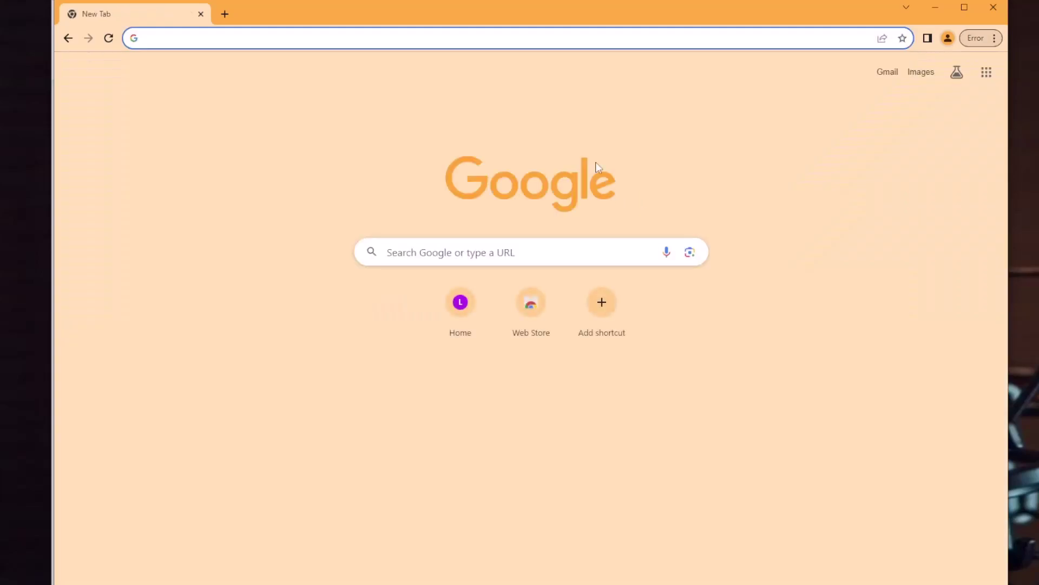
drag(630, 21, 632, 3)
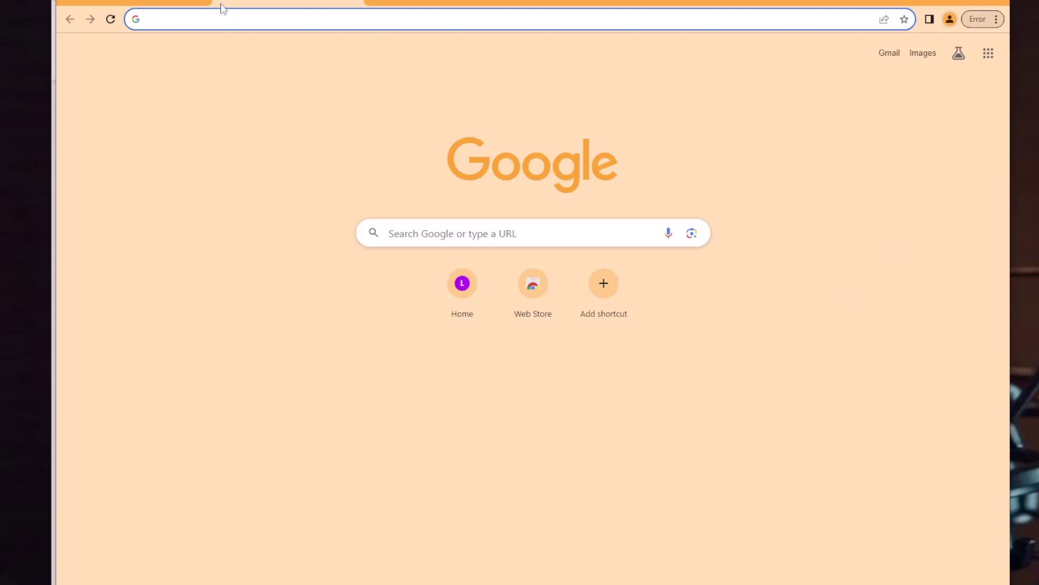
Switch to the script writing video tab and look through its page down to the News TV-Shows section
click(190, 5)
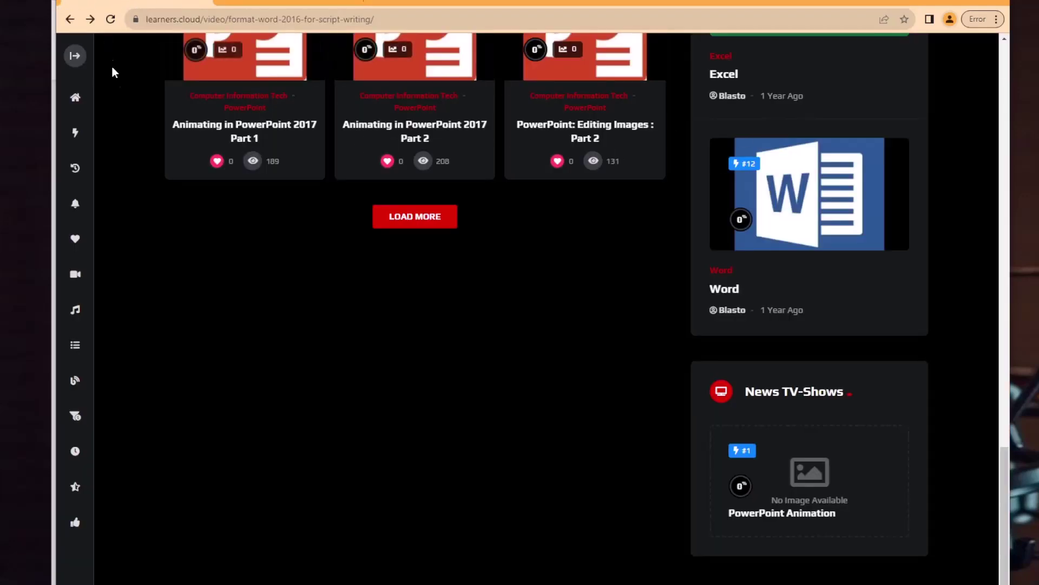
scroll(488, 211, up, 2)
scroll(536, 181, down, 2)
scroll(948, 228, up, 2)
scroll(985, 119, up, 8)
scroll(974, 189, down, 10)
drag(999, 348, 999, 484)
click(1001, 236)
drag(1001, 236, 1037, 509)
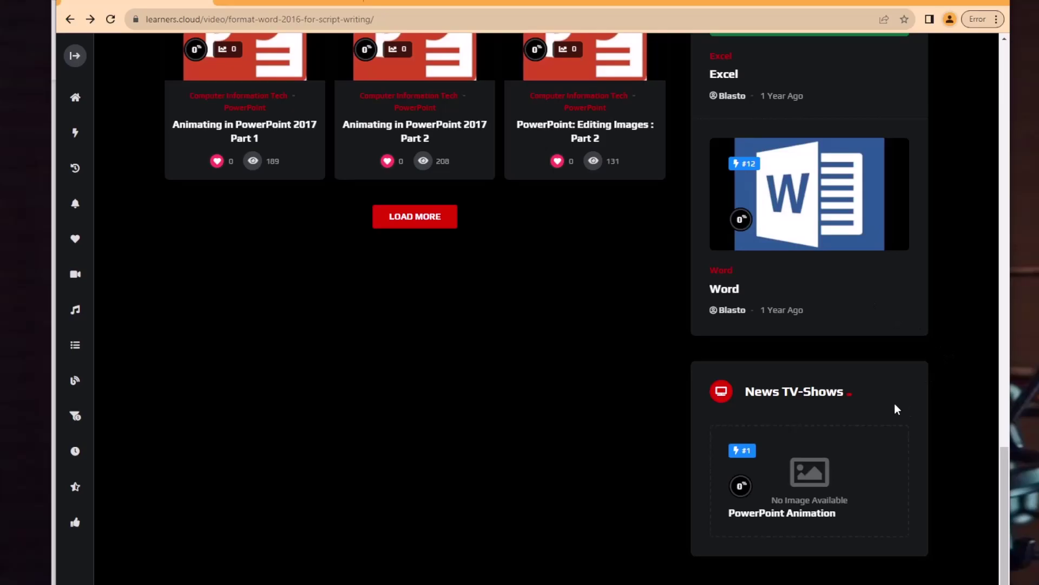
drag(1003, 470, 969, 506)
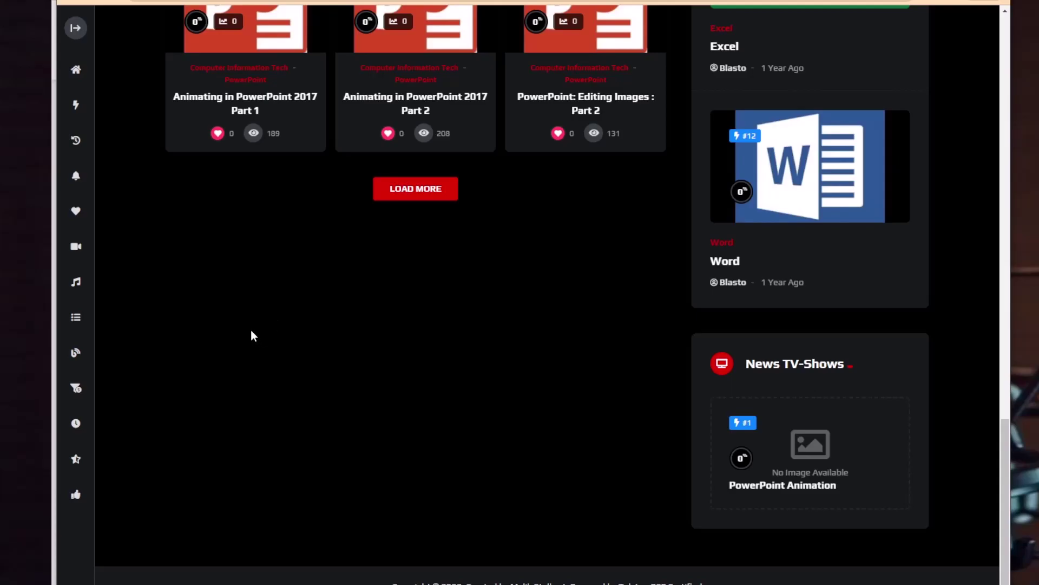
Review the whole video page repeatedly, from the player and reviews through the related posts to the page footer
scroll(251, 331, up, 10)
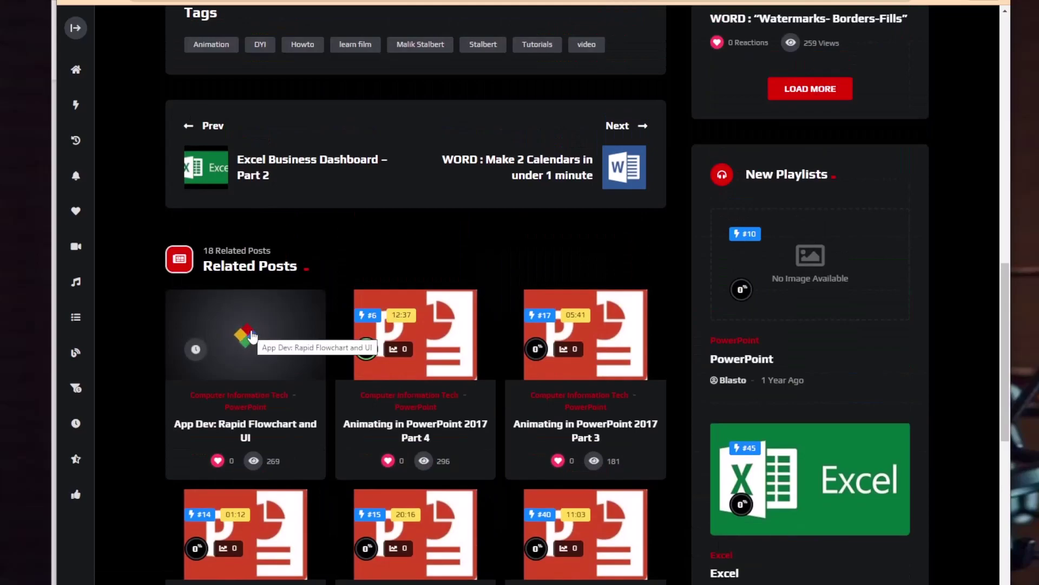
scroll(252, 331, up, 10)
scroll(251, 333, up, 5)
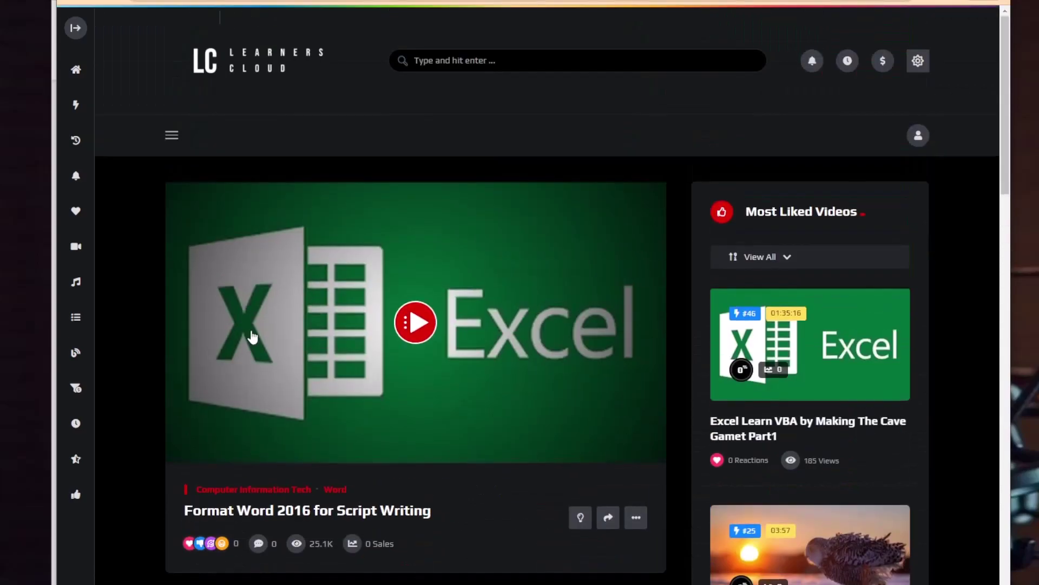
scroll(252, 333, down, 10)
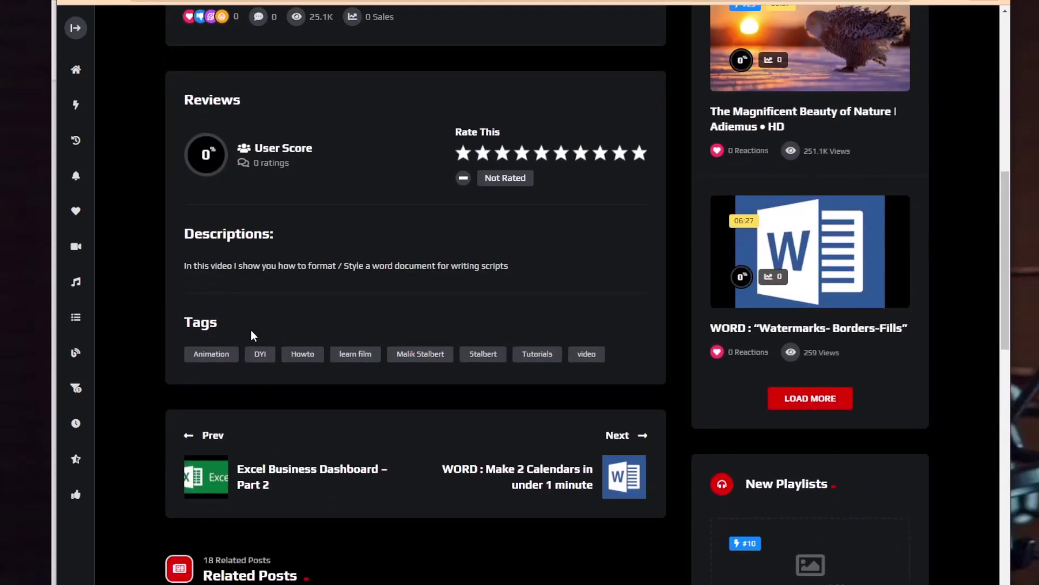
scroll(251, 333, up, 10)
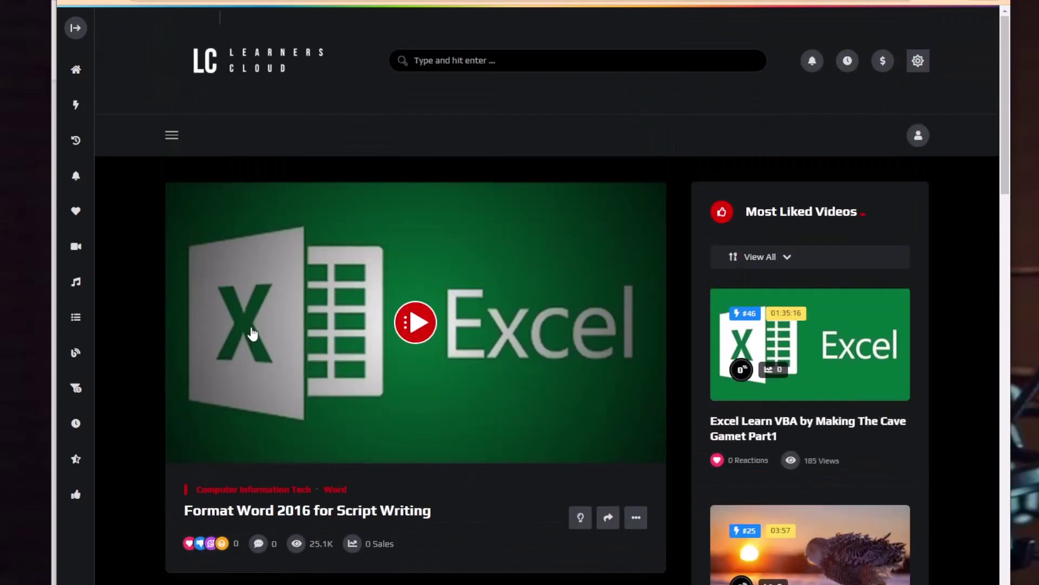
drag(1006, 130, 1005, 541)
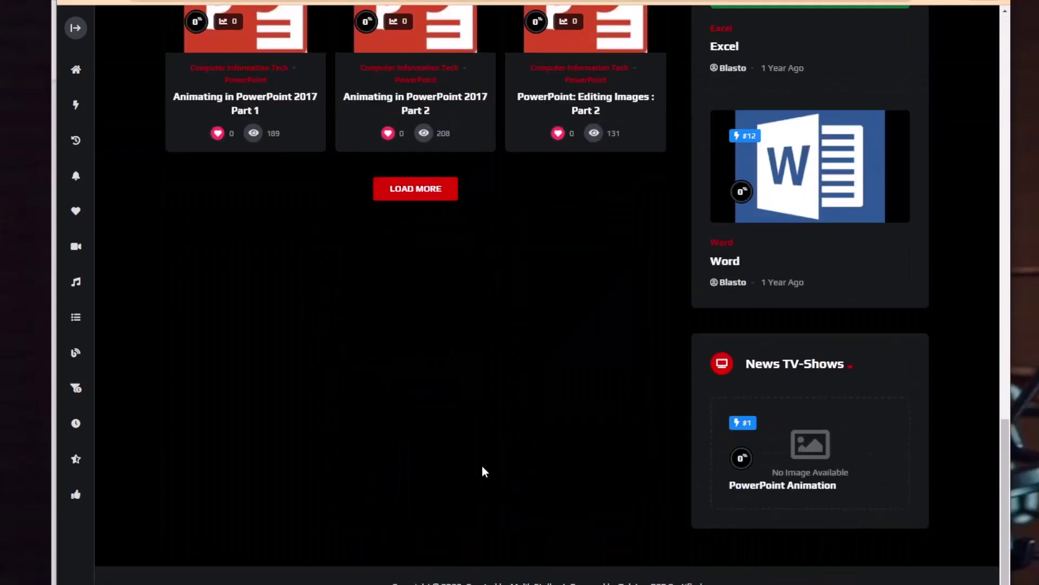
scroll(482, 471, up, 20)
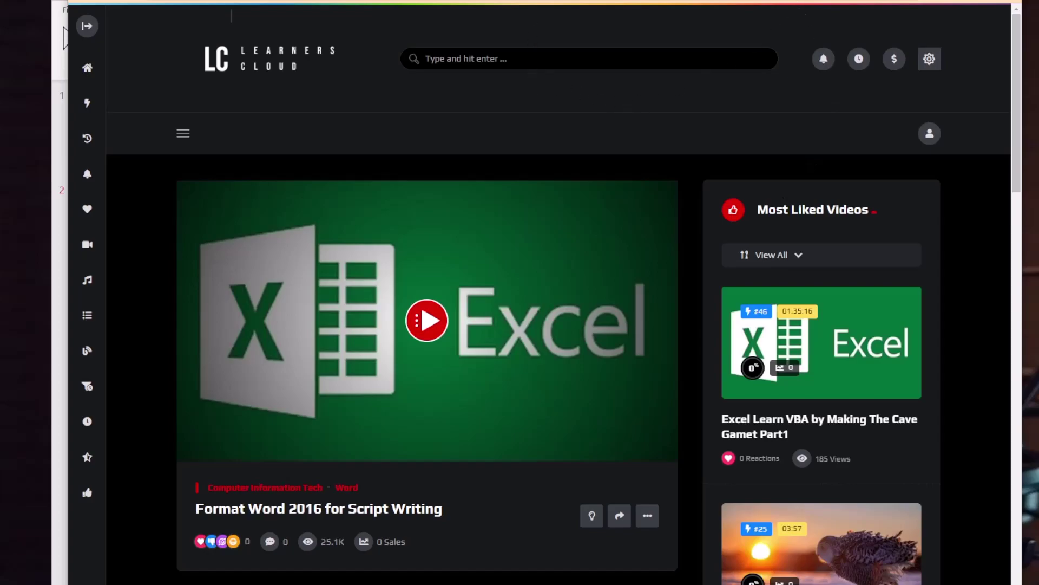
drag(1018, 76, 1010, 401)
scroll(771, 245, down, 5)
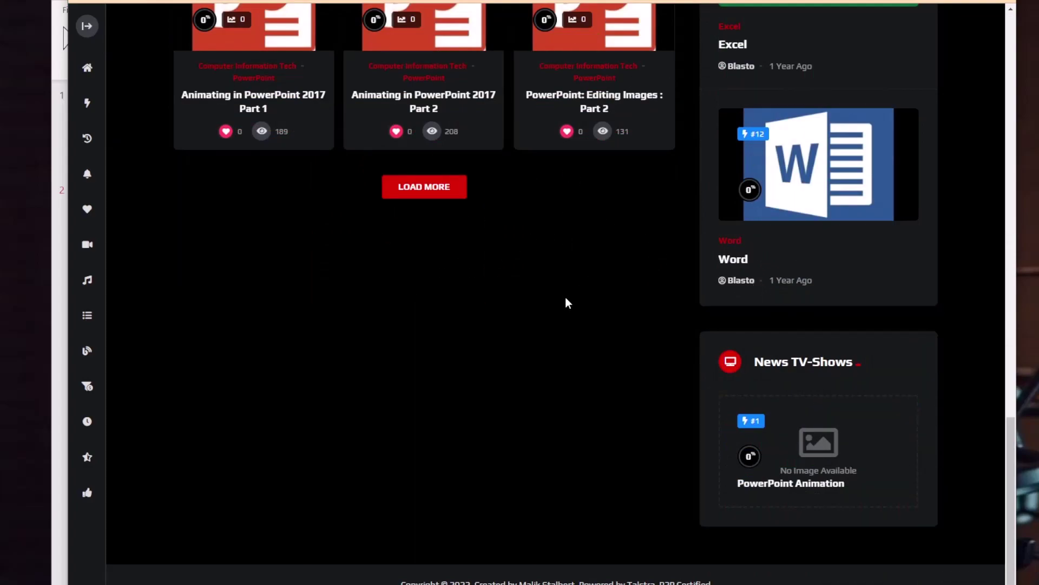
Go back and forth several times between the top of the script writing video page and its News TV-Shows section
scroll(559, 303, up, 20)
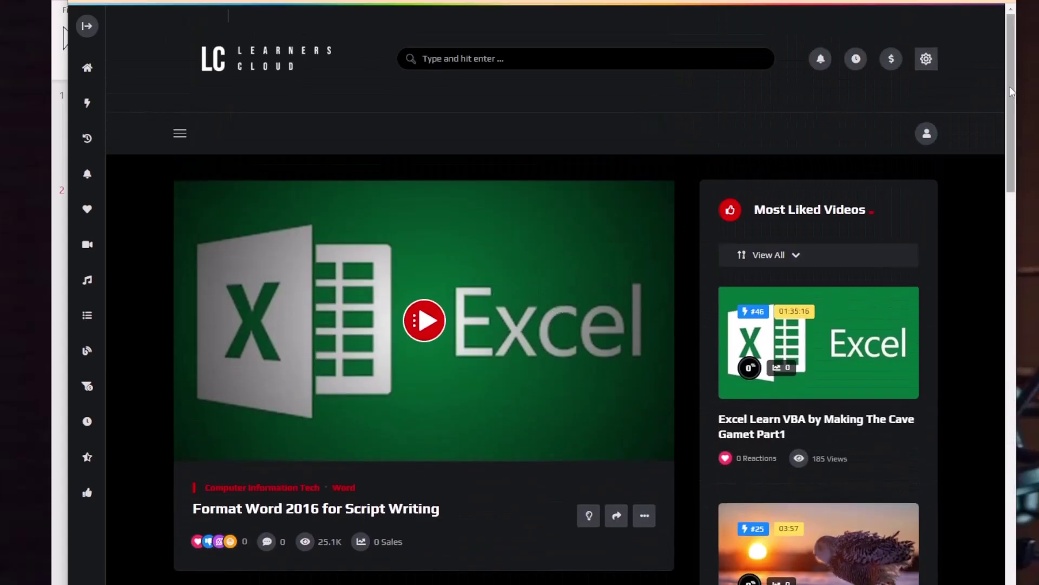
scroll(926, 336, down, 20)
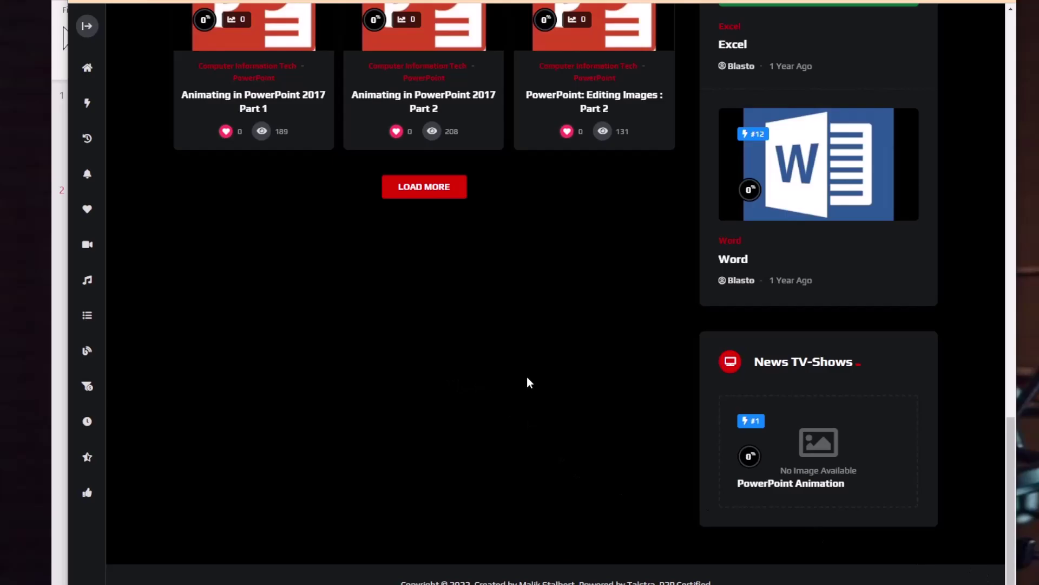
scroll(527, 382, up, 20)
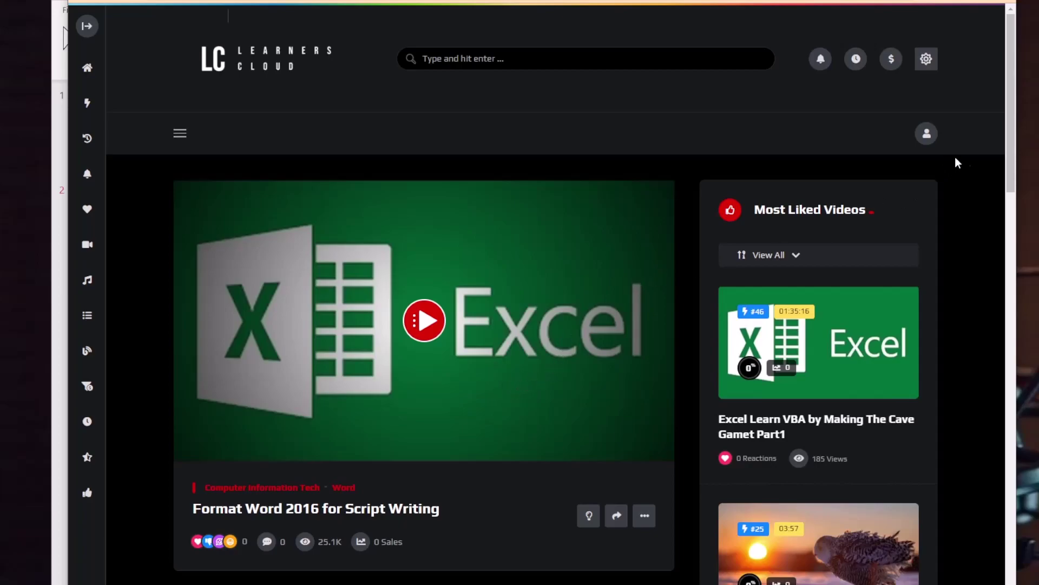
drag(1008, 158, 1008, 576)
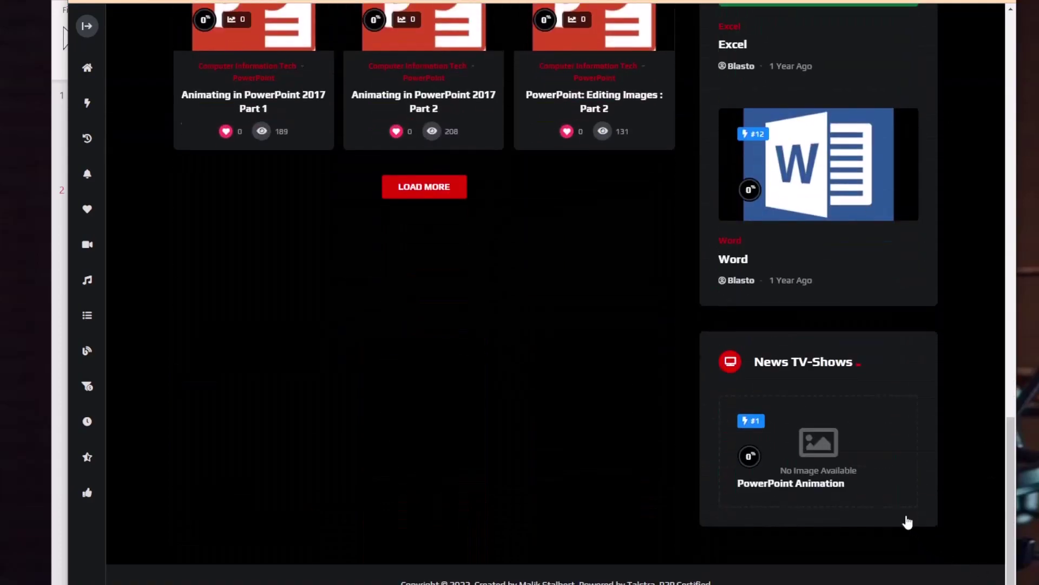
scroll(902, 506, up, 20)
scroll(903, 507, up, 15)
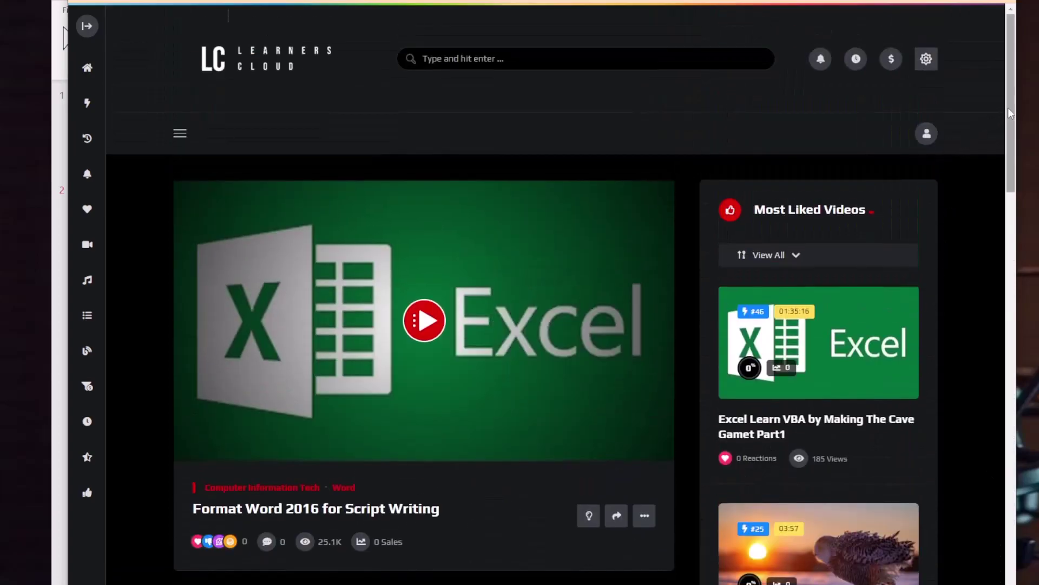
drag(1008, 107, 1008, 509)
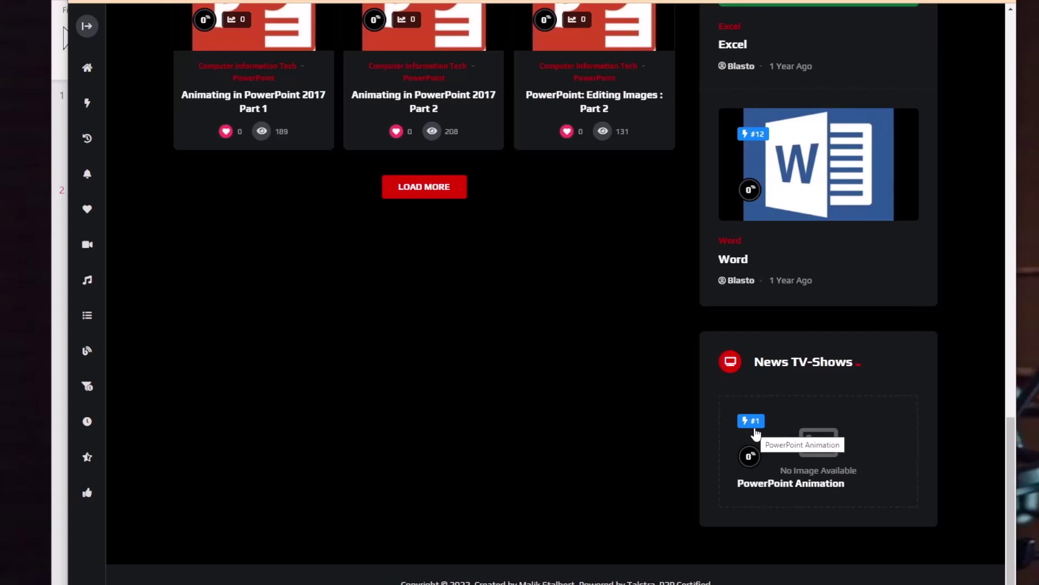
scroll(756, 433, up, 15)
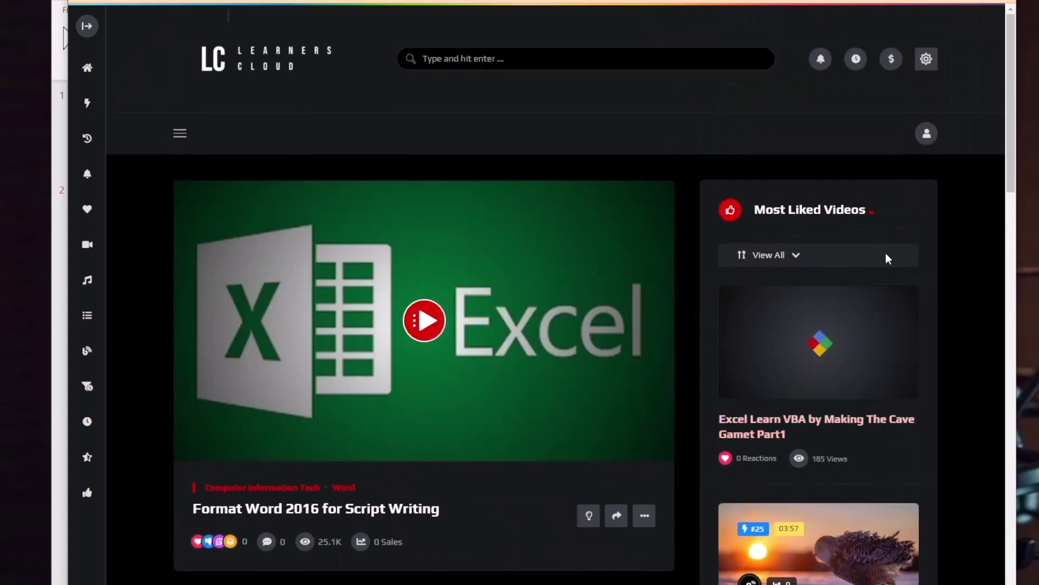
drag(1011, 106, 947, 558)
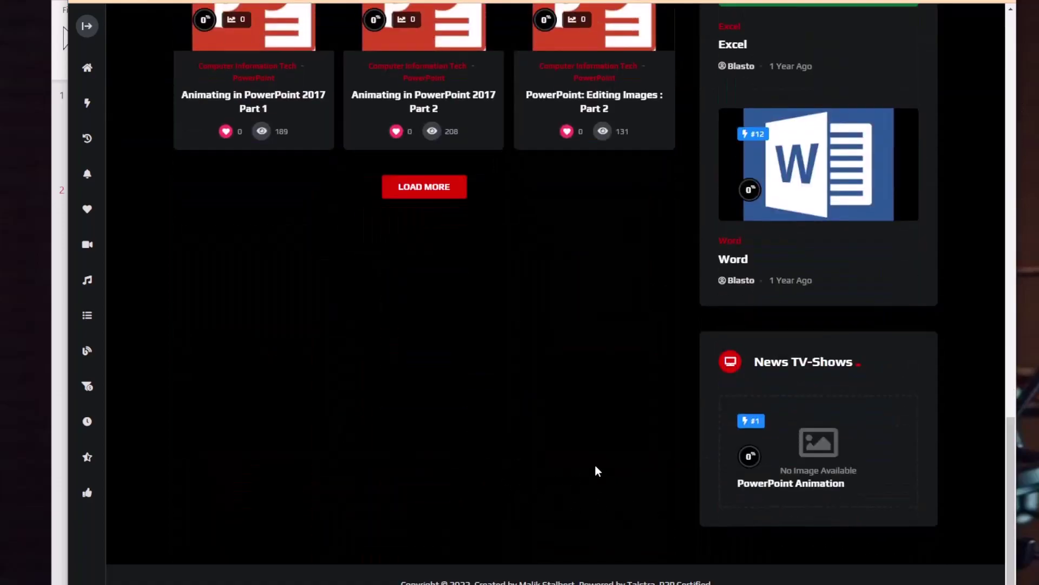
scroll(596, 471, up, 15)
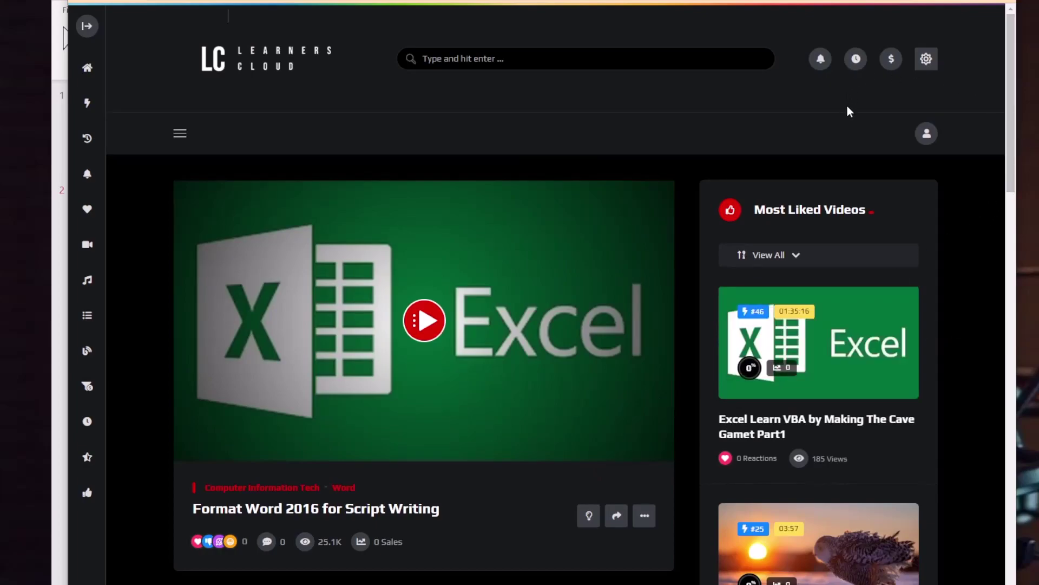
scroll(846, 105, down, 15)
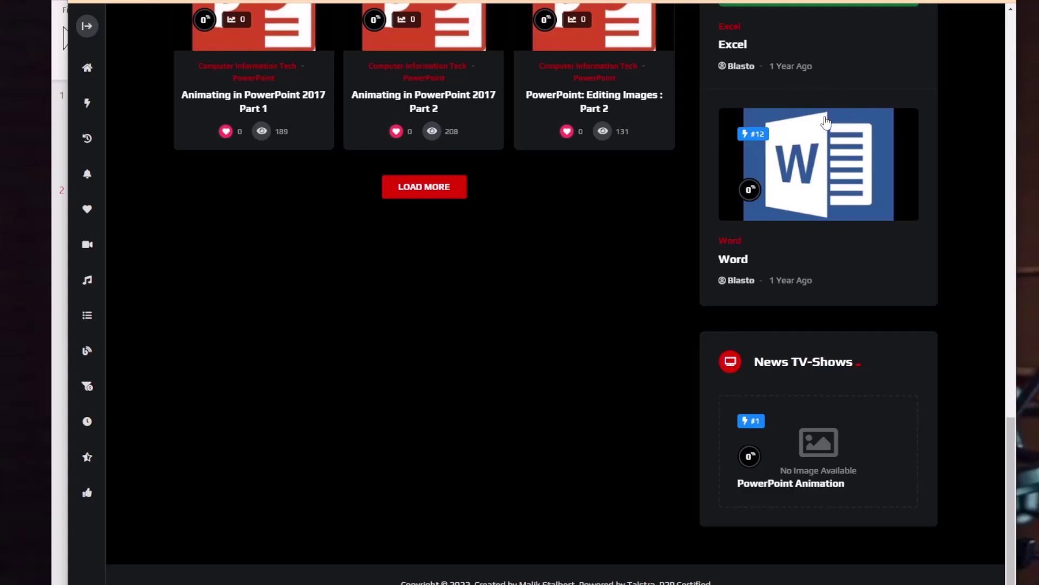
drag(1011, 428, 1034, 28)
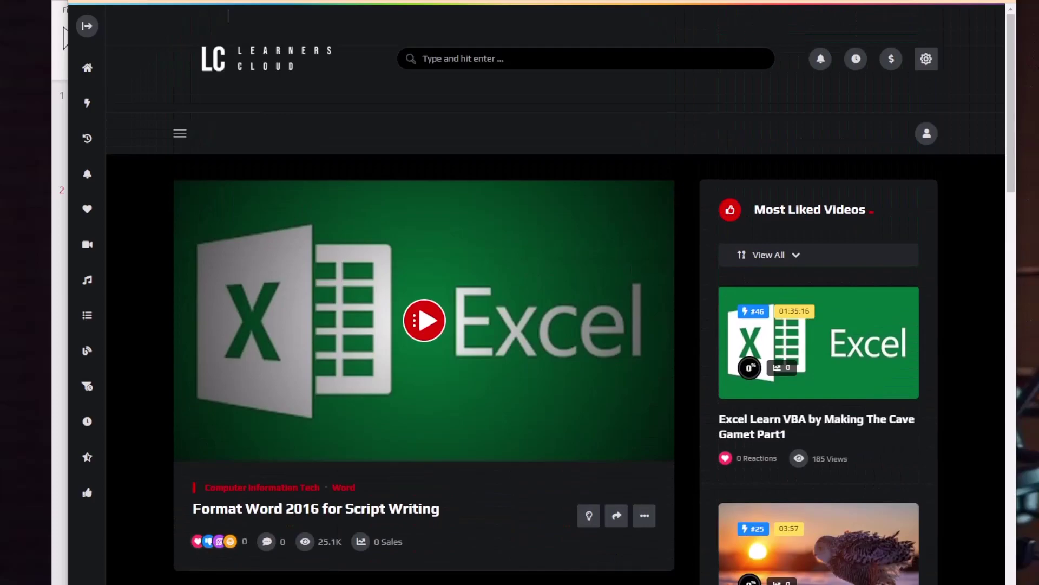
scroll(536, 292, down, 10)
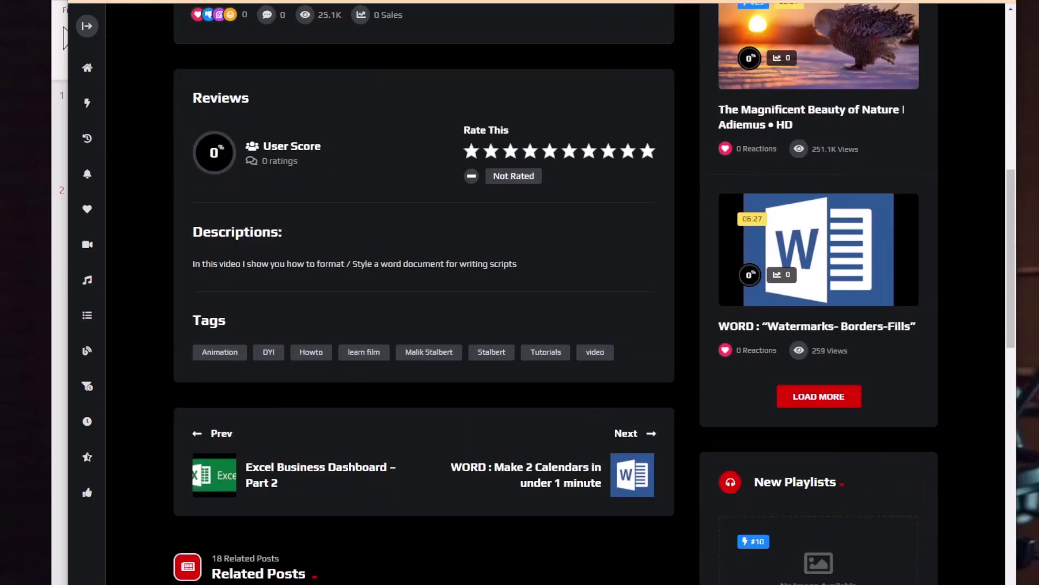
scroll(536, 293, down, 15)
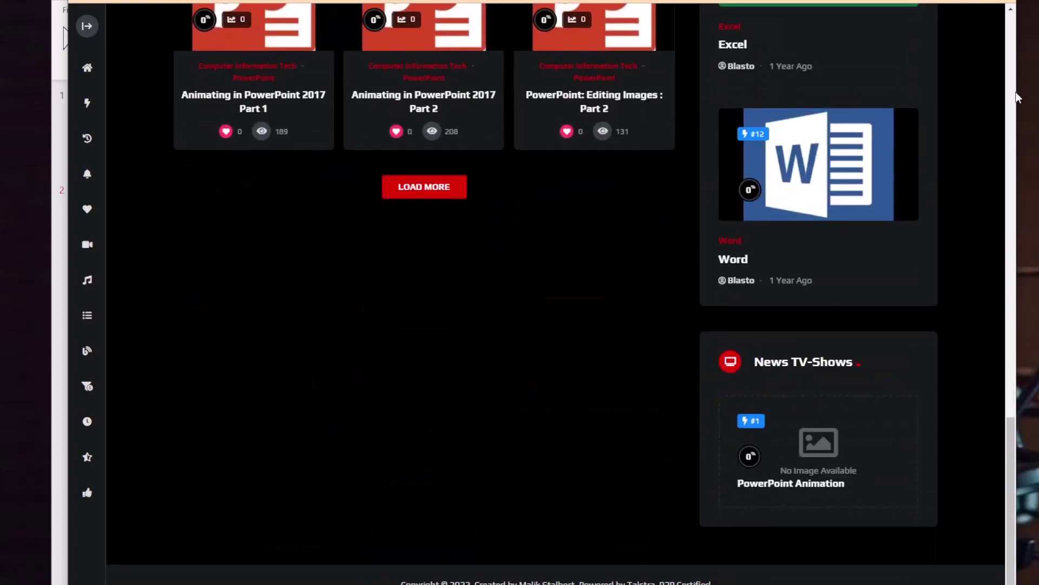
scroll(1013, 100, up, 20)
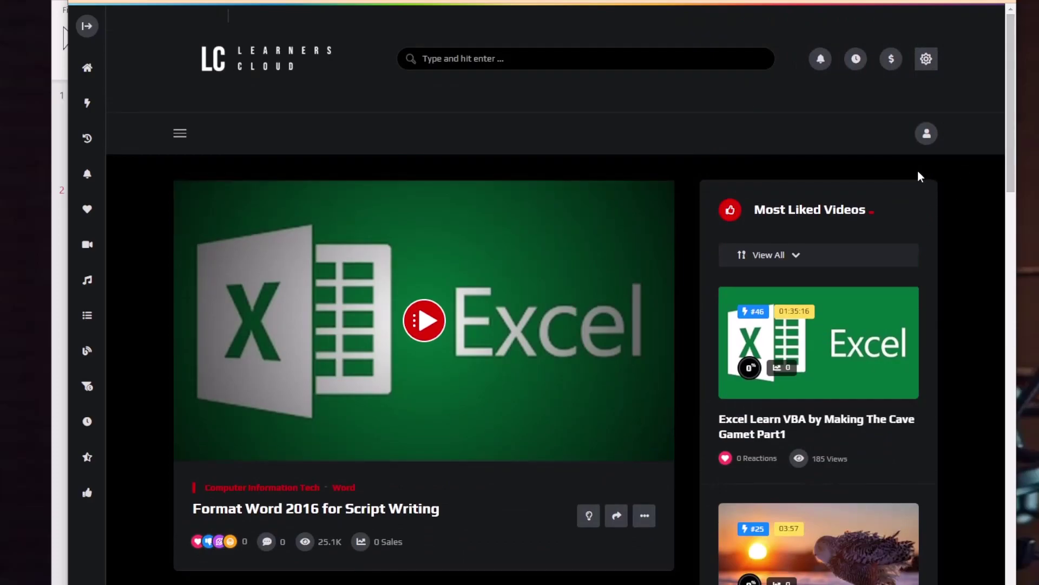
scroll(923, 179, down, 20)
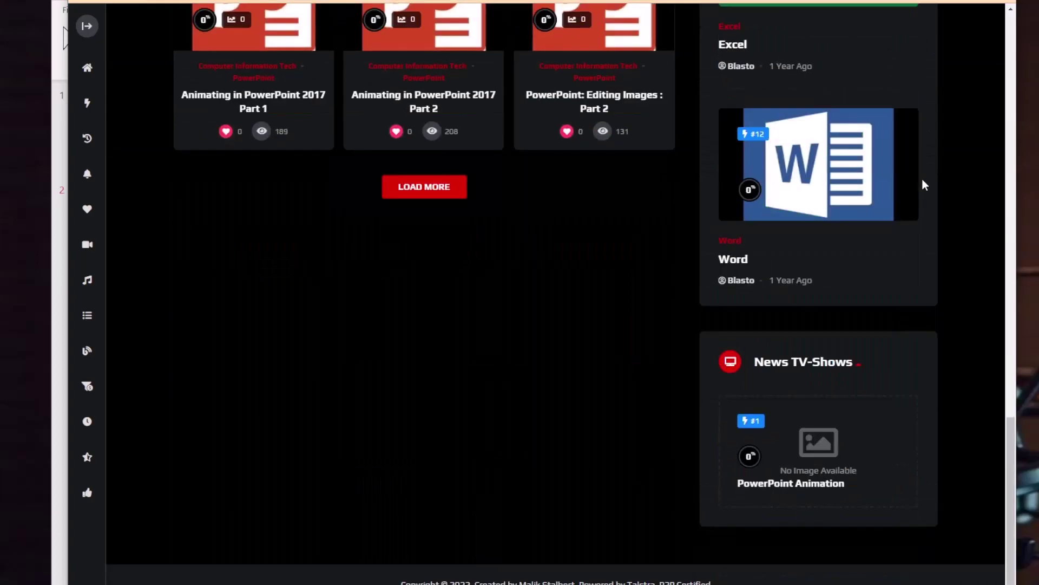
scroll(923, 180, up, 20)
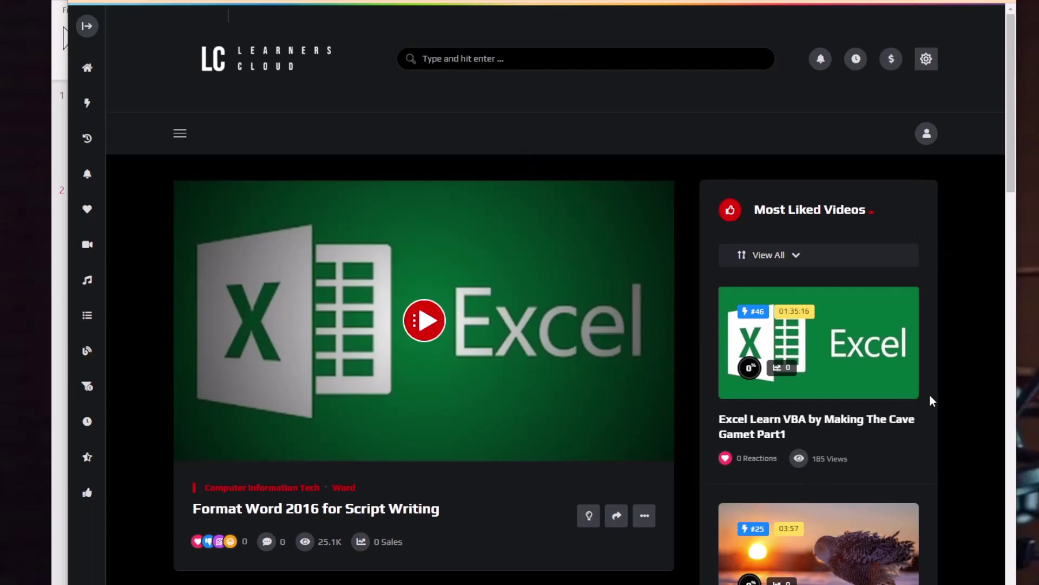
mouse_move(910, 378)
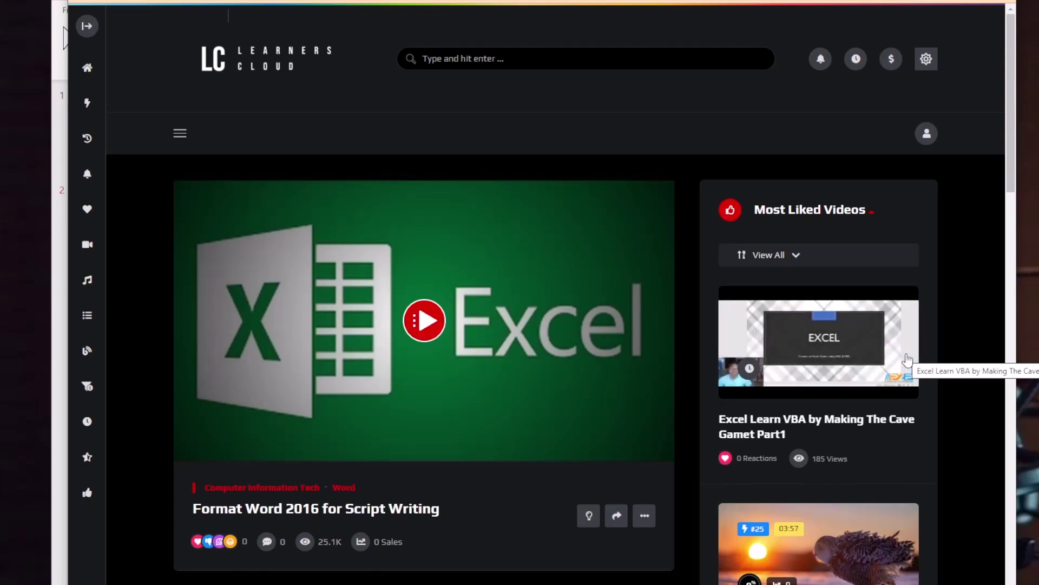
key(alt+space)
text(n)
key(Escape)
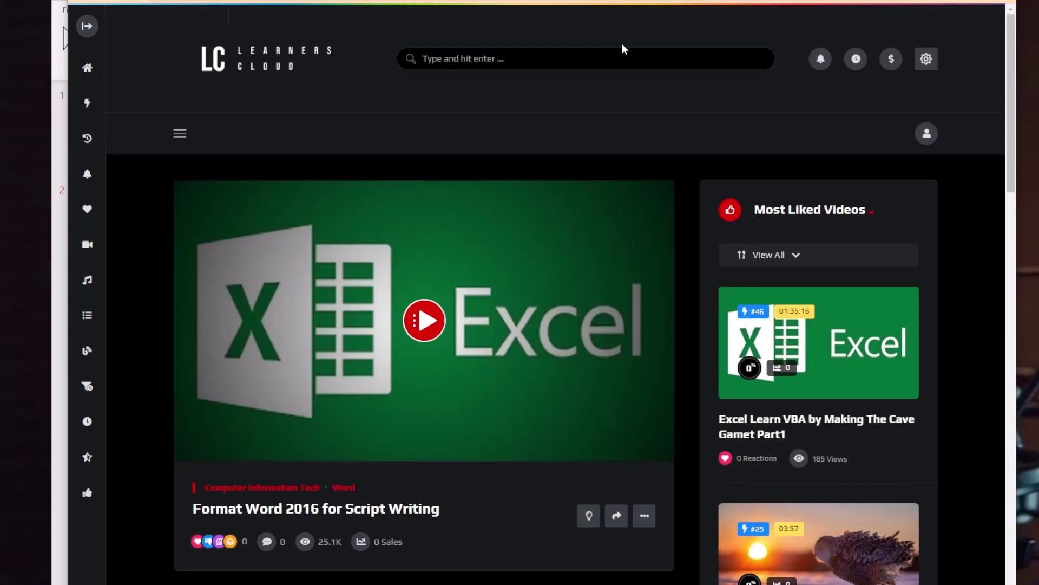
Open a new Incognito window and search for "google" in it
key(ctrl+shift+n)
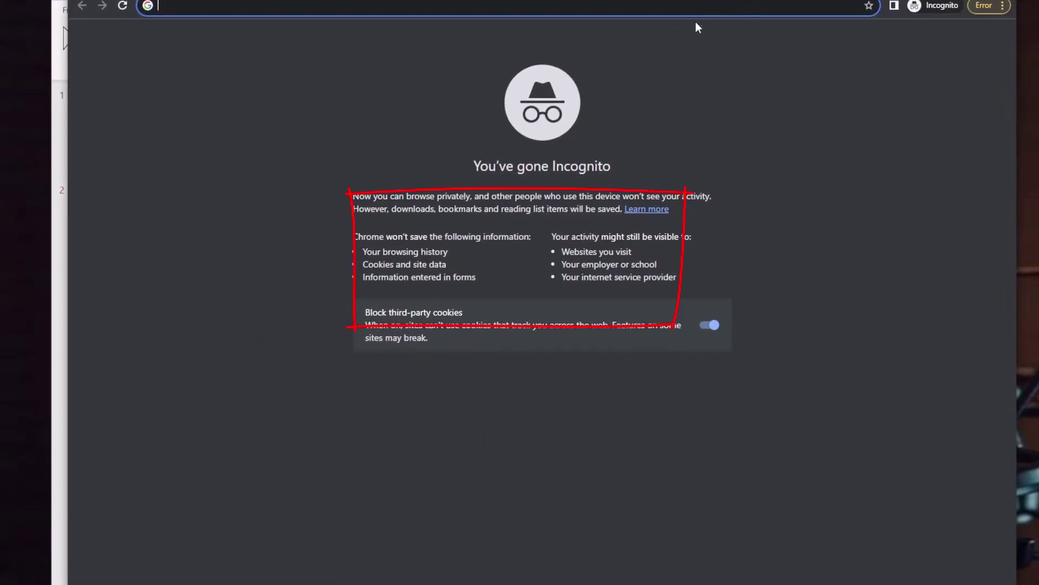
text(google)
key(Return)
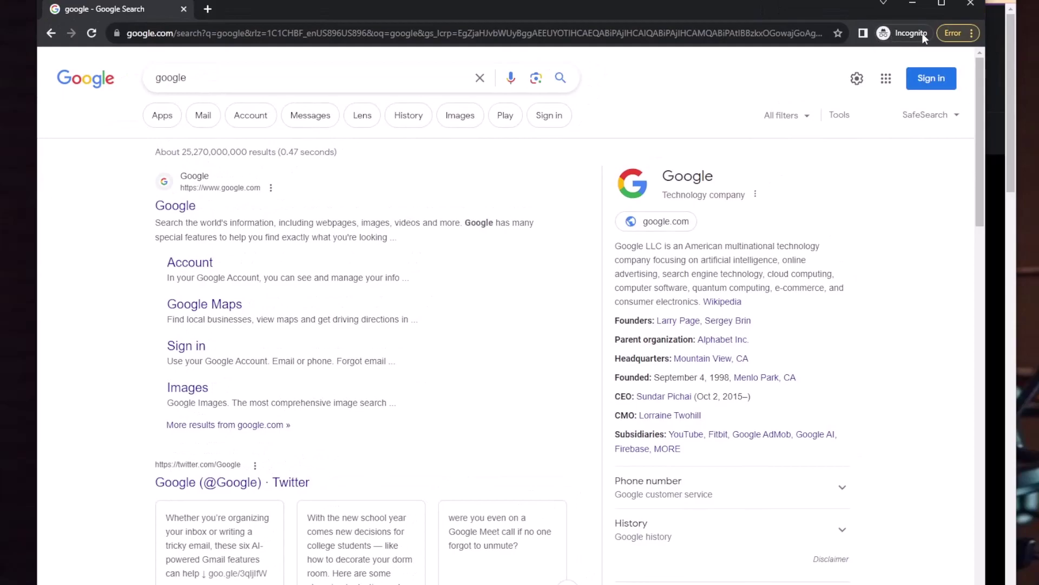
Open the Google home page from the search results and reposition the Incognito window over the video page
drag(812, 8, 1005, 1)
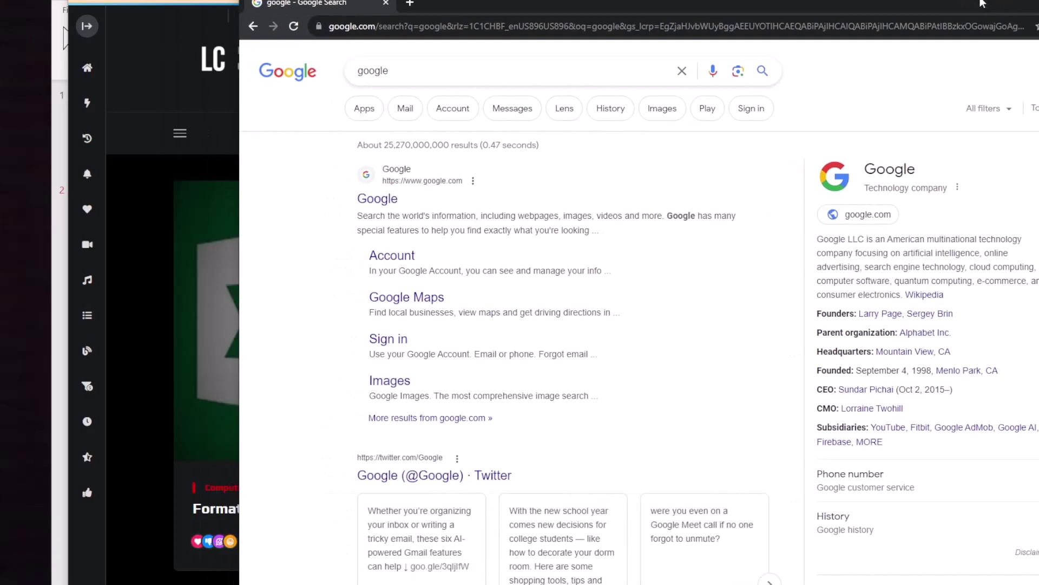
click(393, 205)
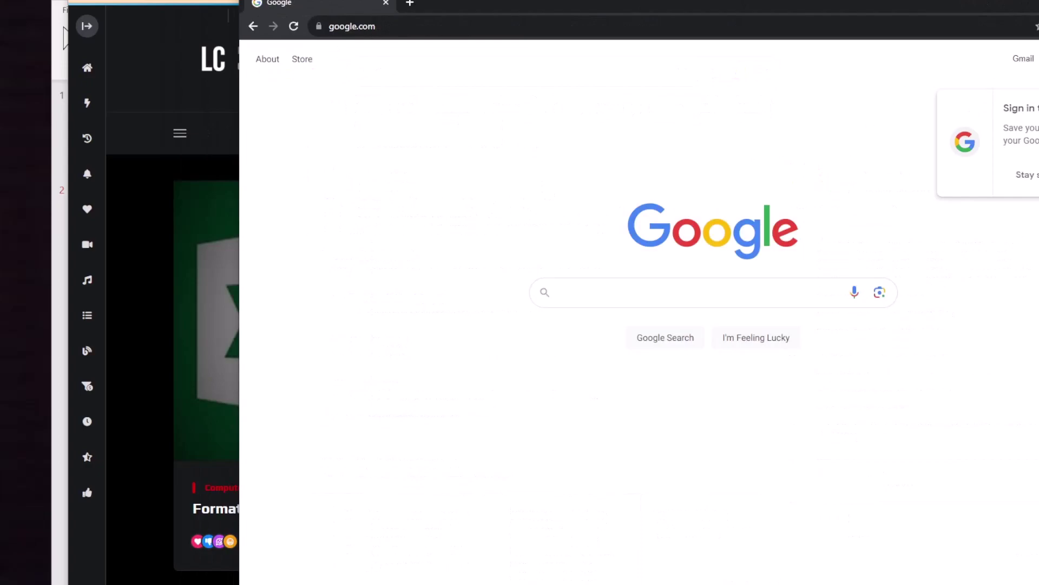
drag(497, 4, 438, 13)
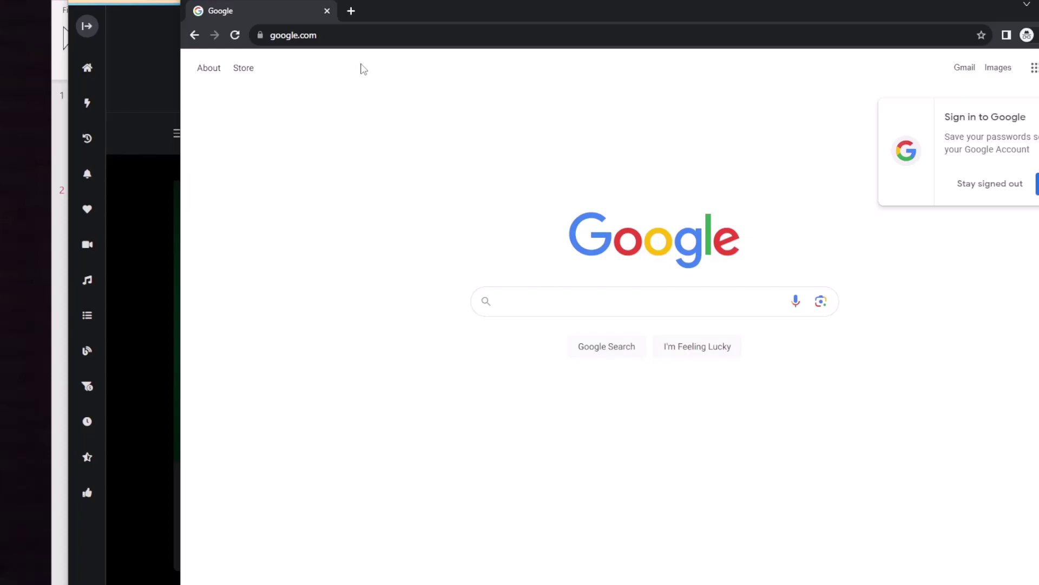
Open the list of browser commands and settings in the Incognito window
key(alt+f)
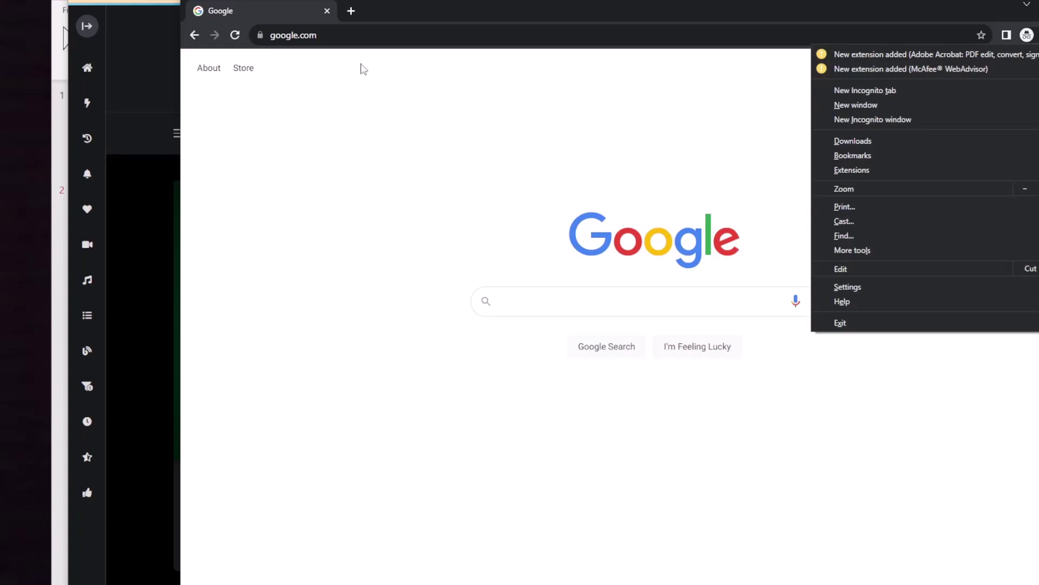